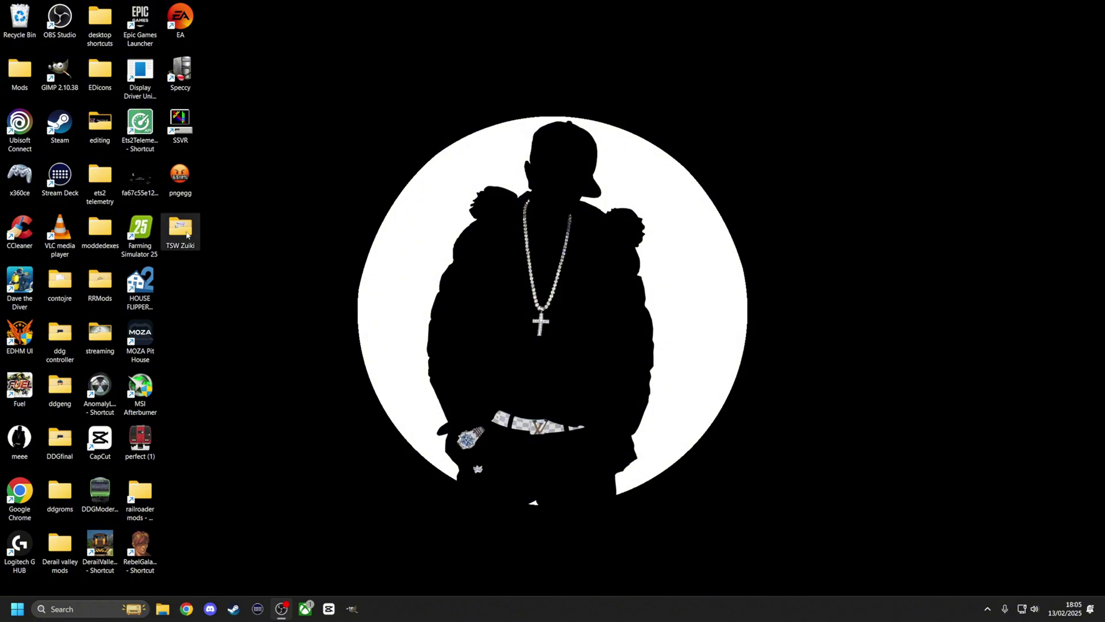
# Step: Open the TSW Zuiki folder on the desktop and launch TSW Raildriver And Joystick Interface
pyautogui.doubleClick(182, 229)
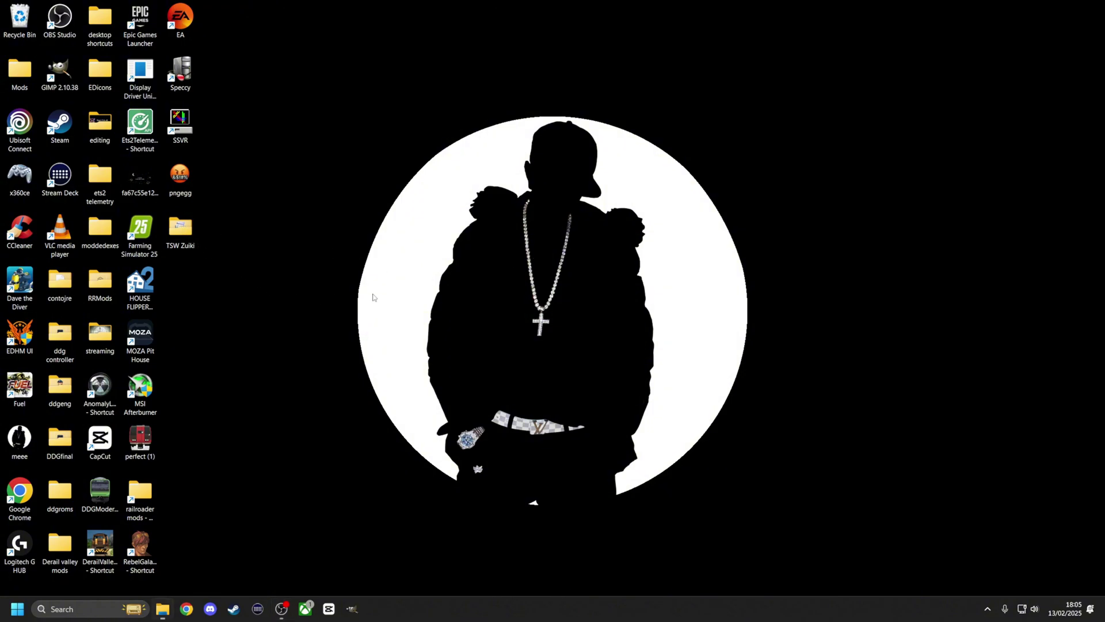
pyautogui.moveTo(741, 168); pyautogui.dragTo(613, 112)
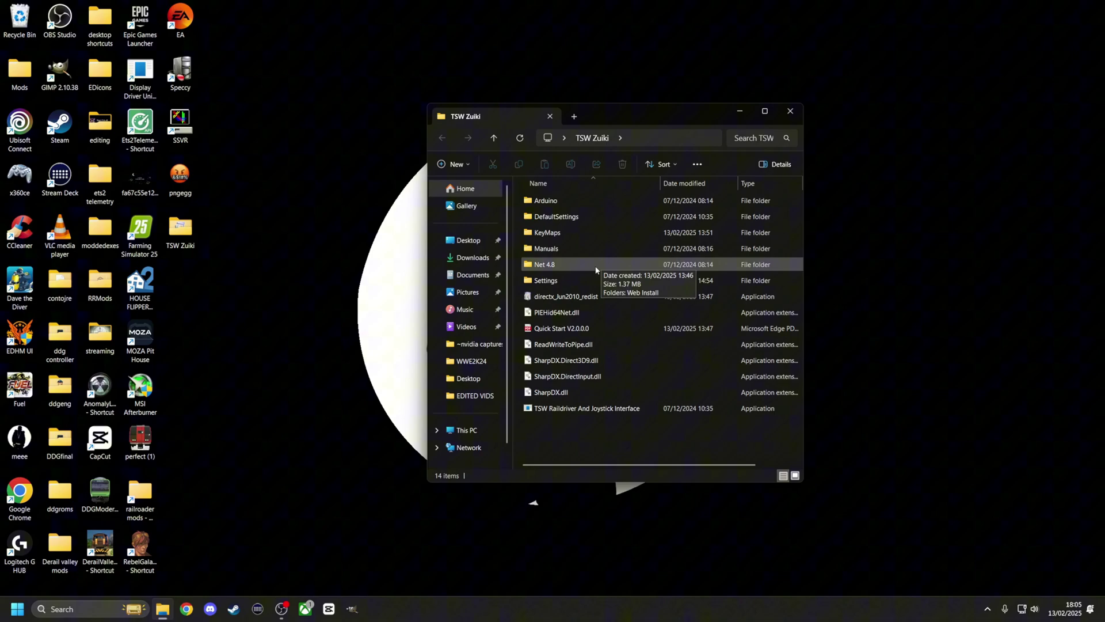
pyautogui.doubleClick(570, 411)
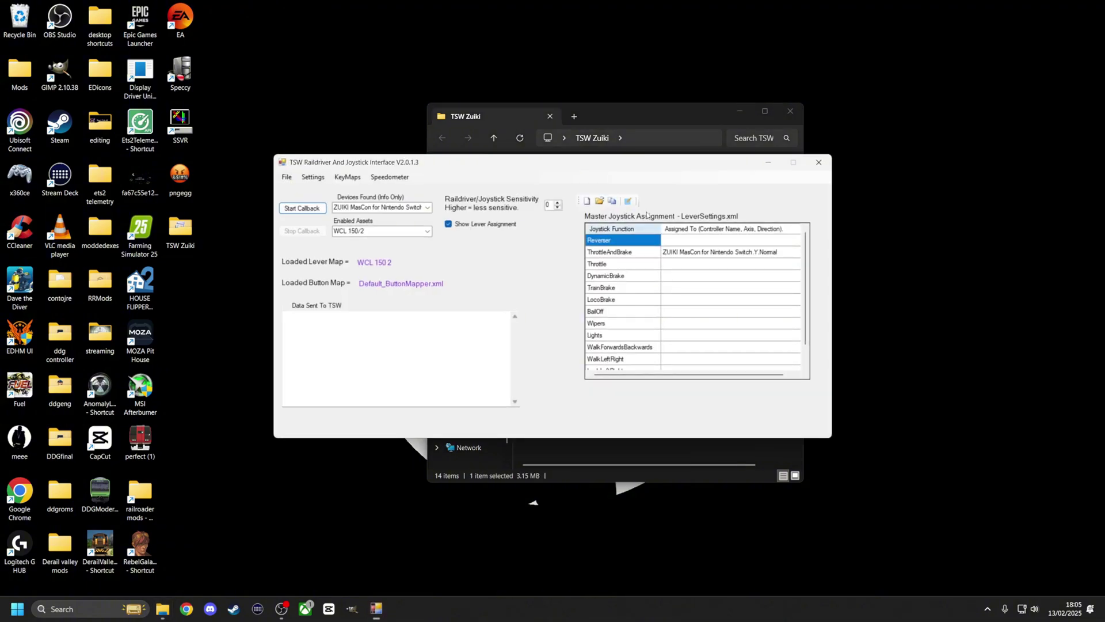
pyautogui.moveTo(558, 167); pyautogui.dragTo(609, 170)
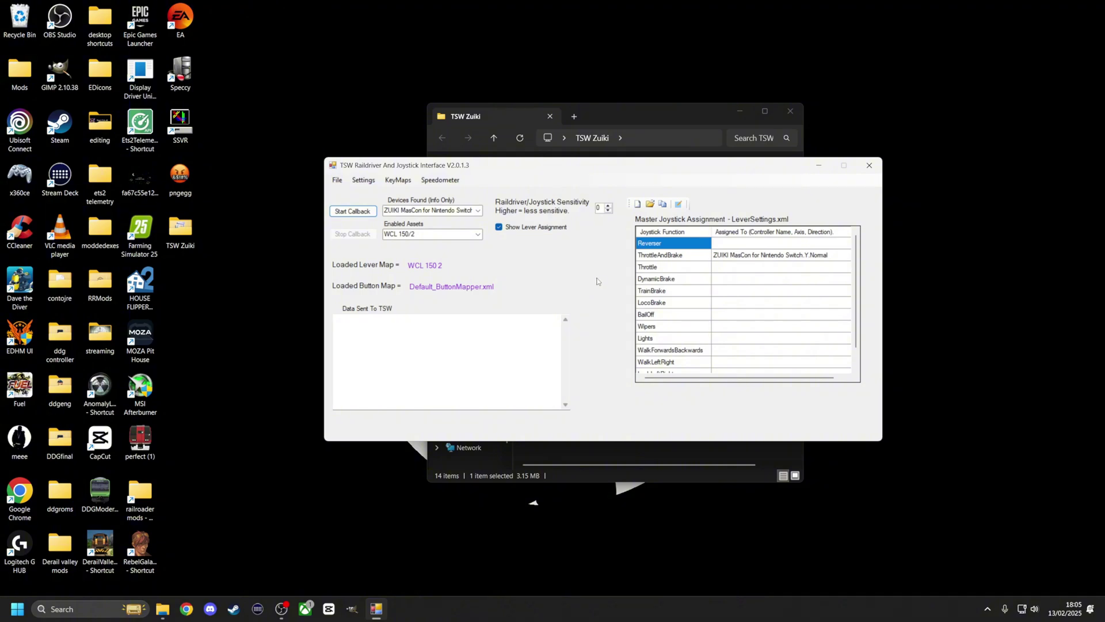
# Step: Review the ThrottleAndBrake joystick assignment and browse the list of enabled assets without changing the selected one
pyautogui.click(746, 257)
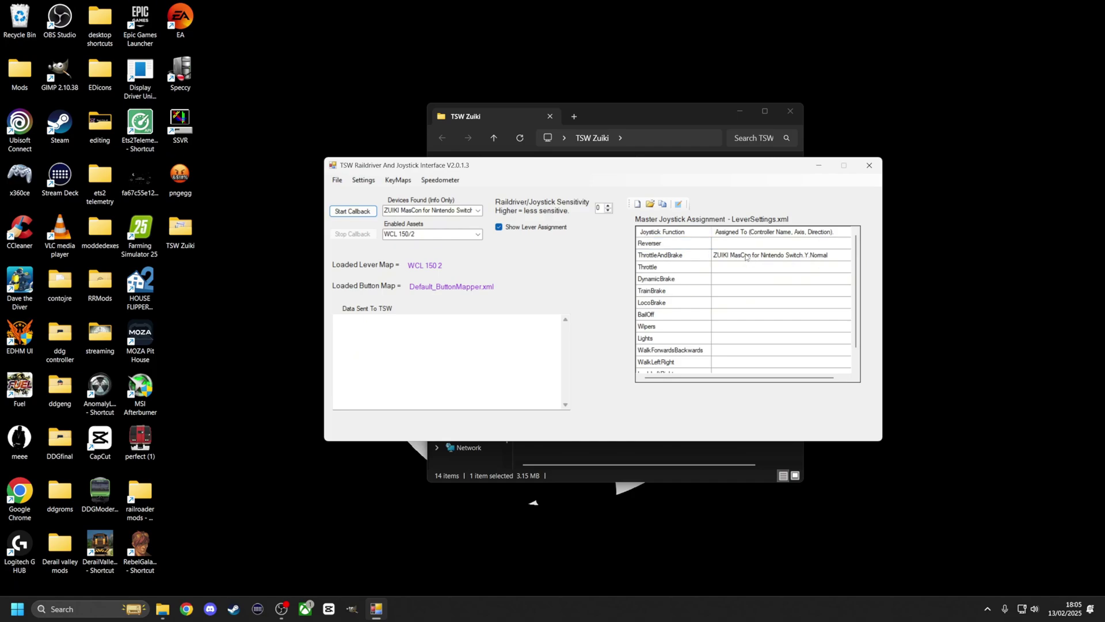
pyautogui.click(746, 256)
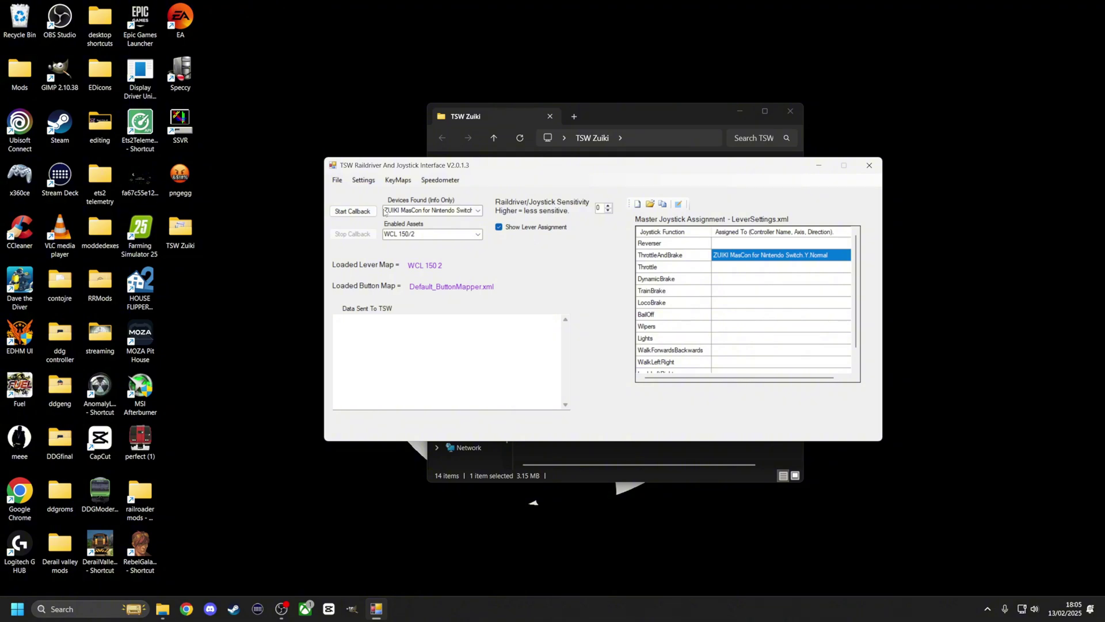
pyautogui.click(453, 234)
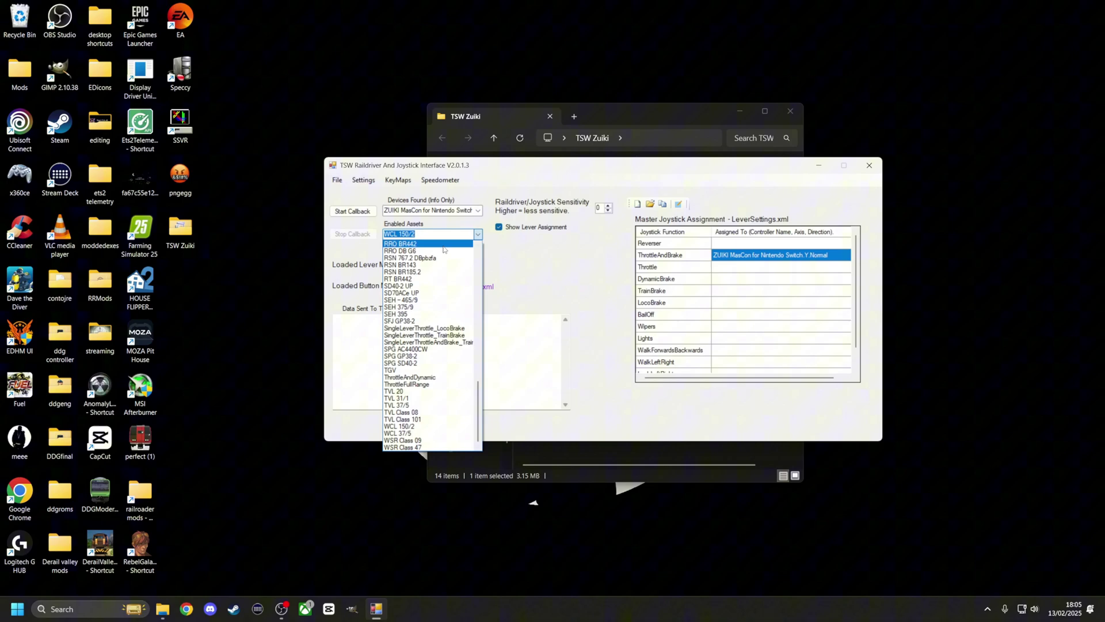
pyautogui.click(421, 233)
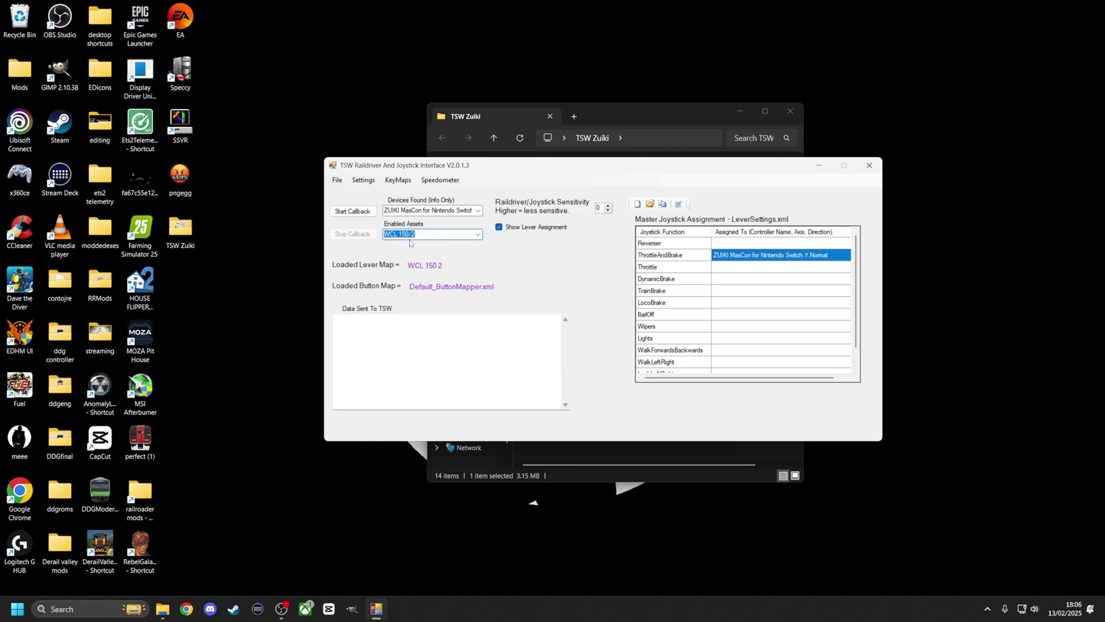
pyautogui.click(478, 234)
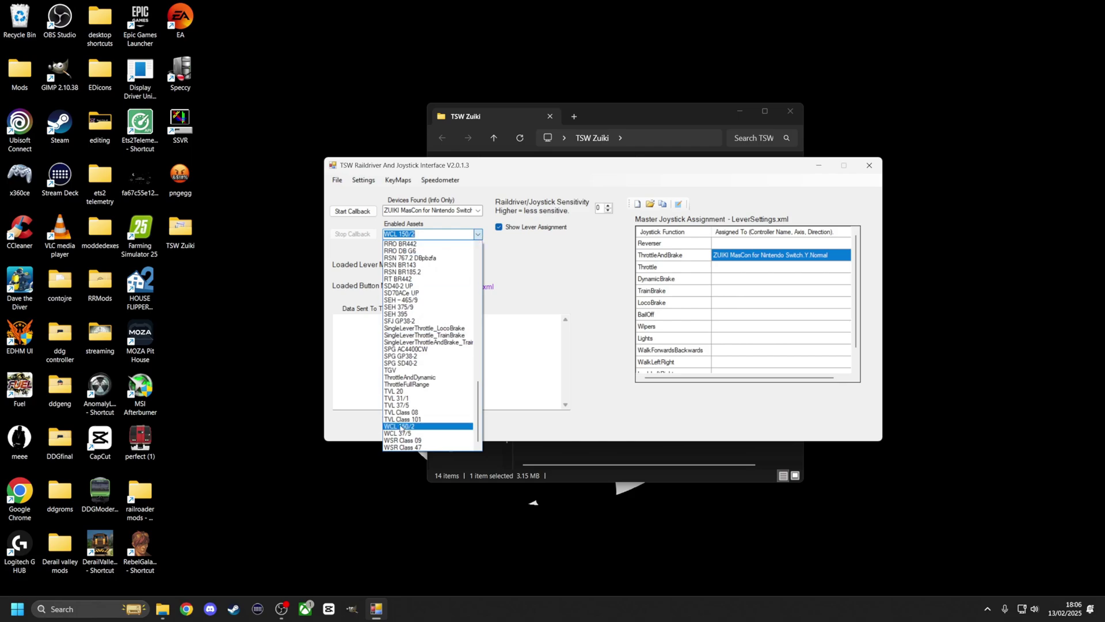
pyautogui.scroll(20, 401, 429)
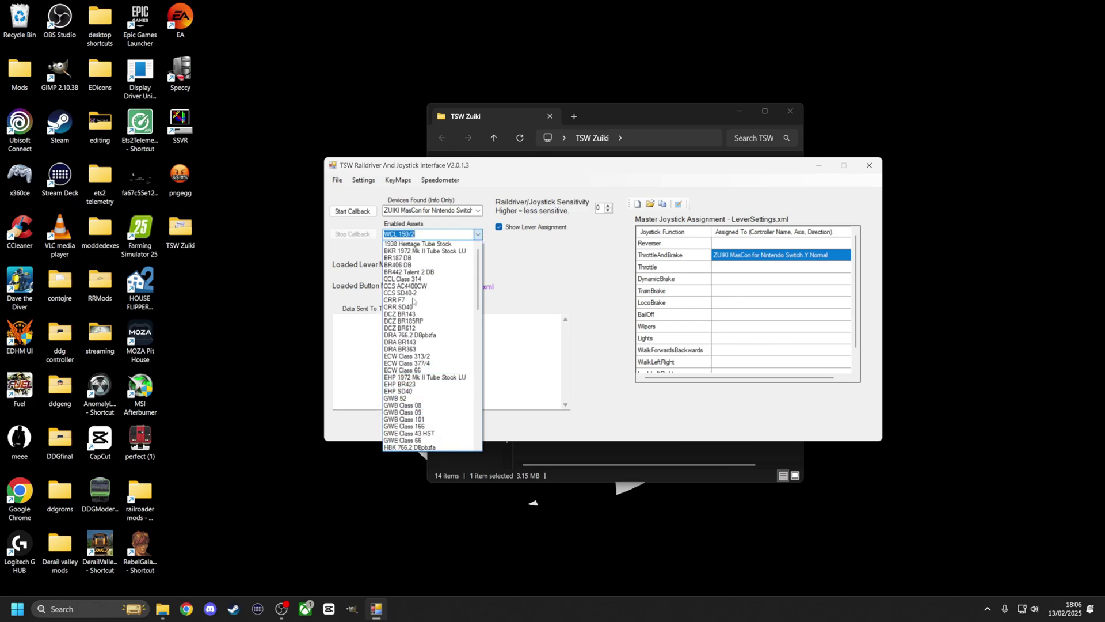
pyautogui.click(583, 271)
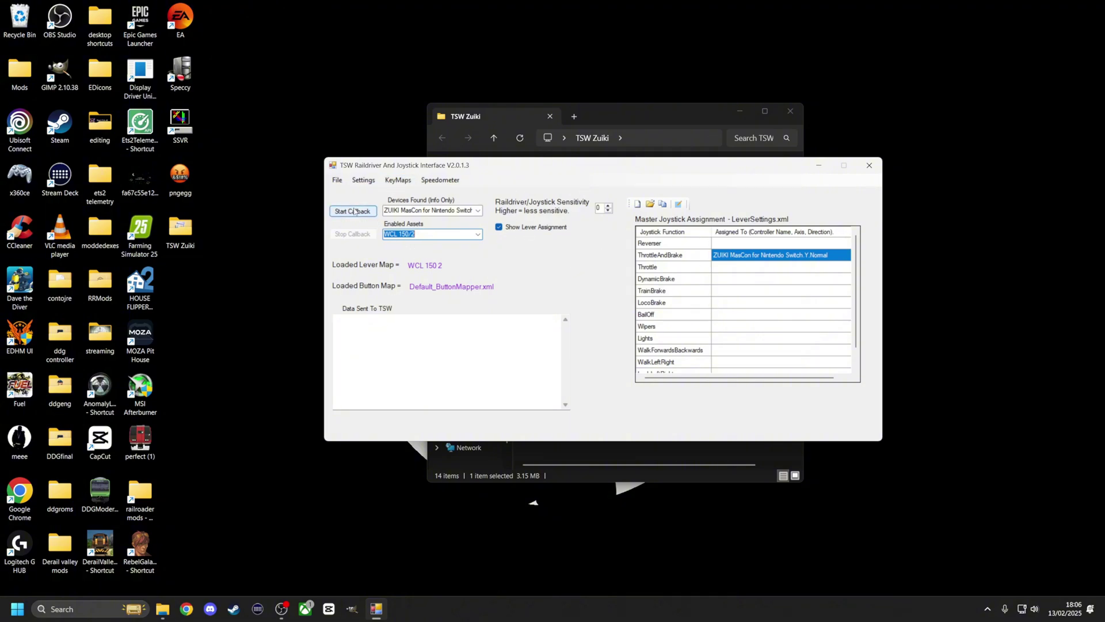
# Step: Assign the Y axis of the ZUIKI MasCon for Nintendo Switch to the ThrottleAndBrake lever and accept the lever assignments
pyautogui.click(678, 203)
pyautogui.moveTo(683, 225); pyautogui.dragTo(752, 213)
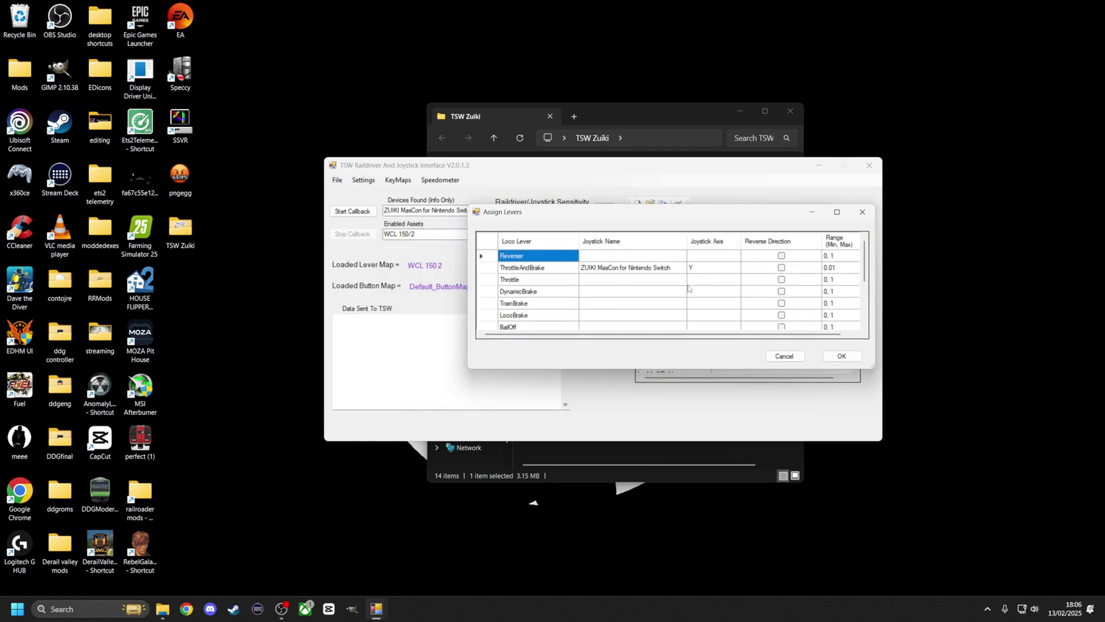
pyautogui.click(541, 269)
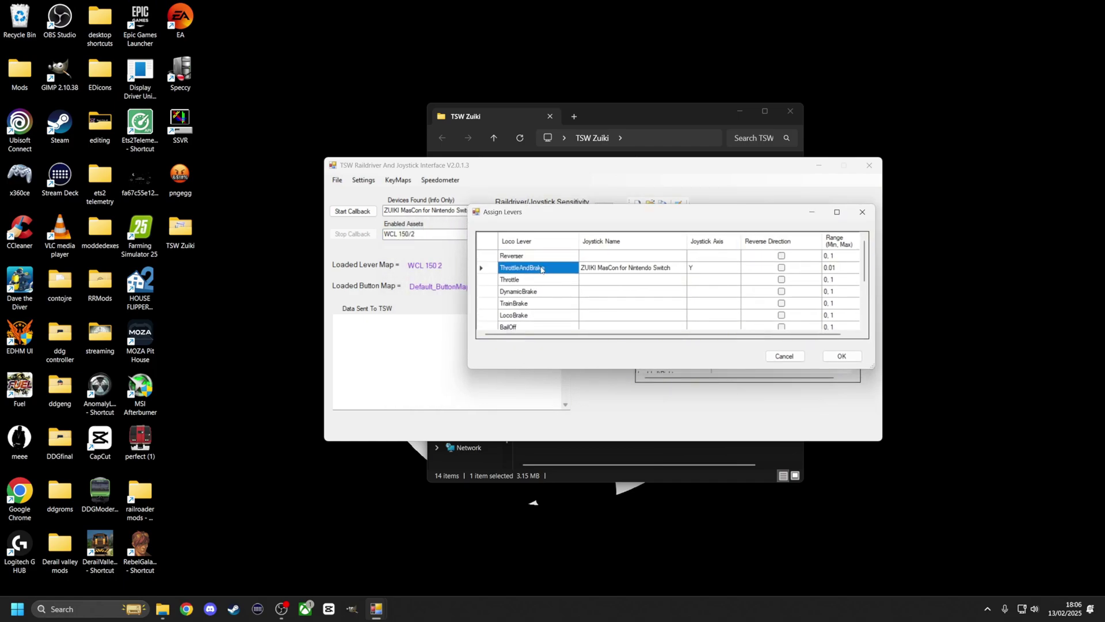
pyautogui.rightClick(616, 268)
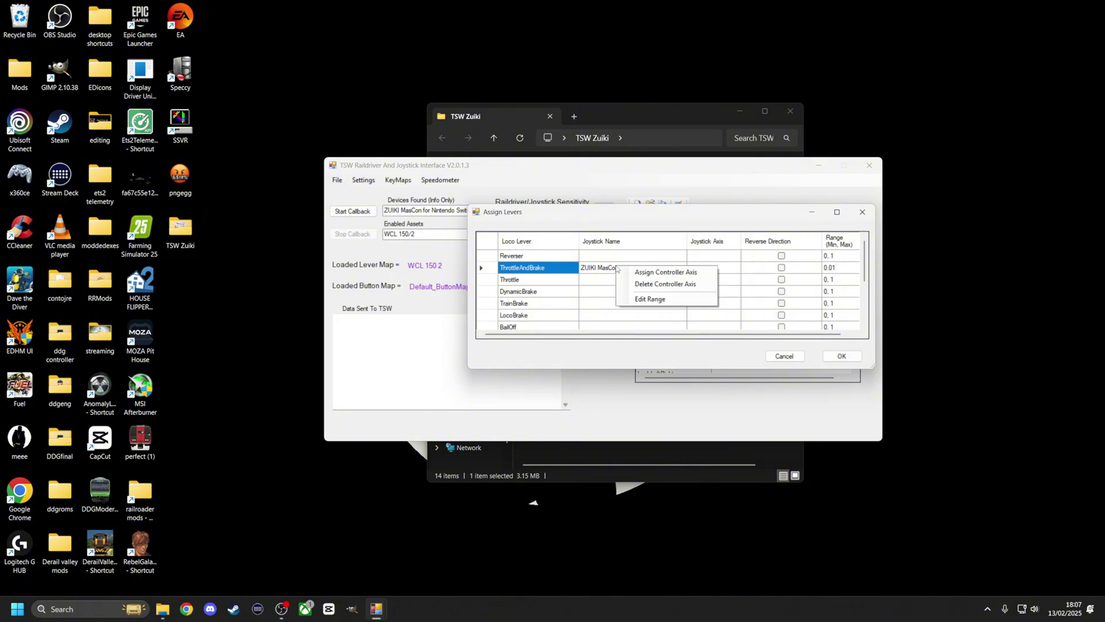
pyautogui.click(663, 277)
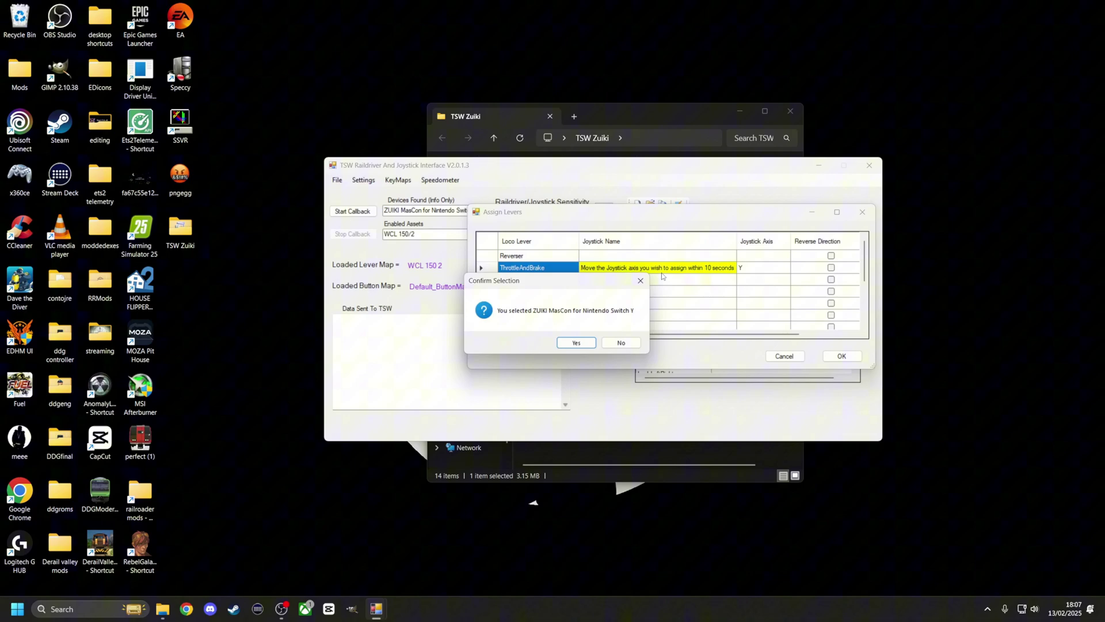
pyautogui.click(585, 342)
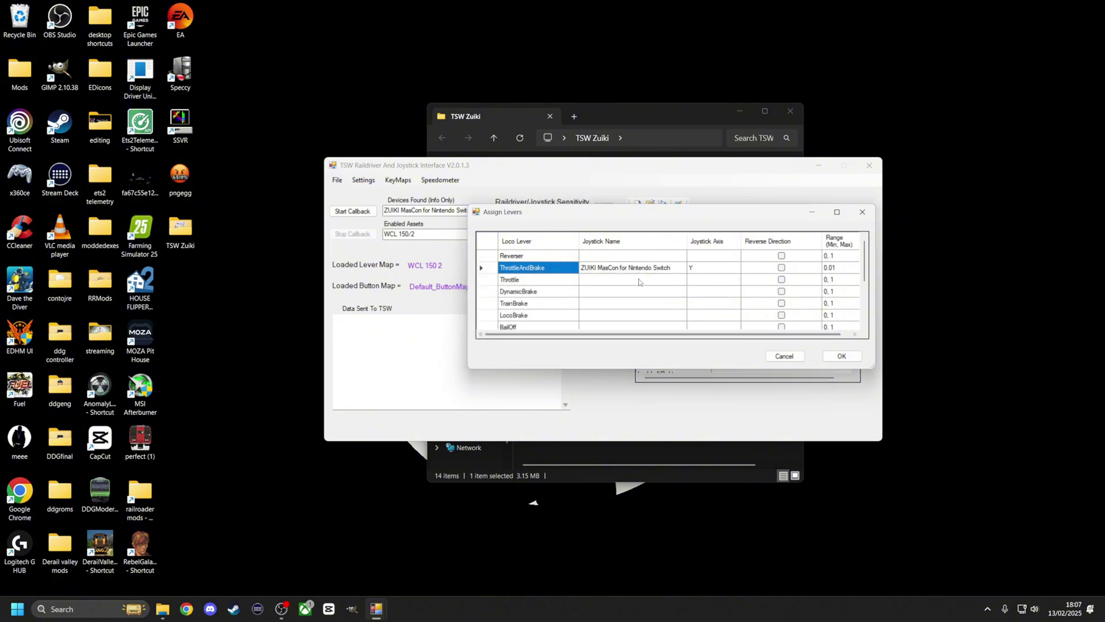
pyautogui.click(833, 361)
pyautogui.click(637, 340)
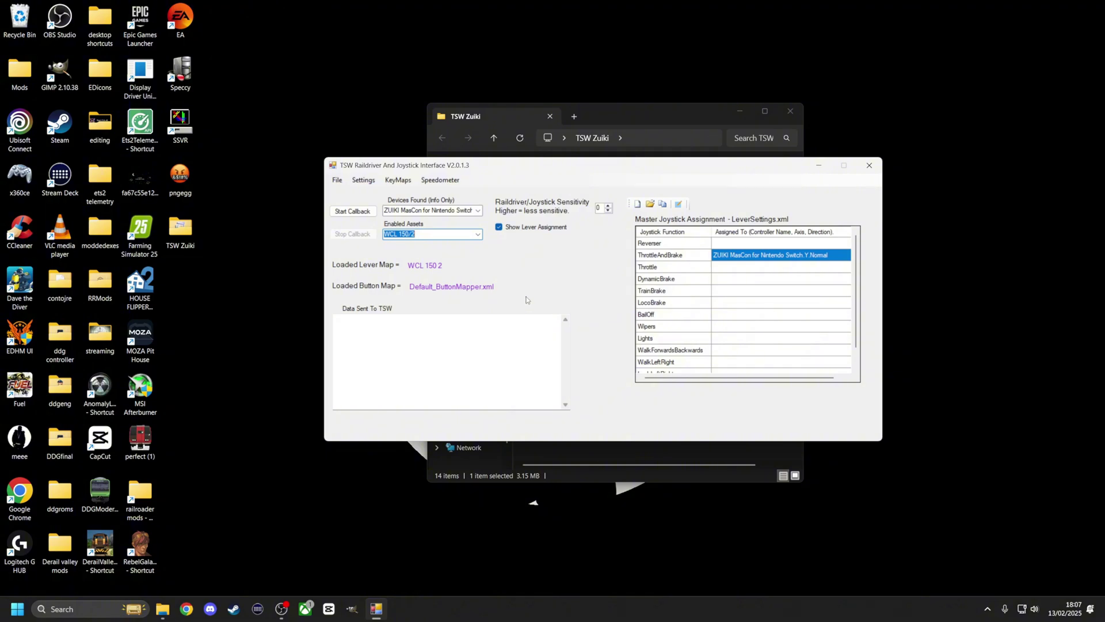
# Step: Minimise the TSW Zuiki folder window and start the joystick interface's callback
pyautogui.click(756, 119)
pyautogui.click(740, 111)
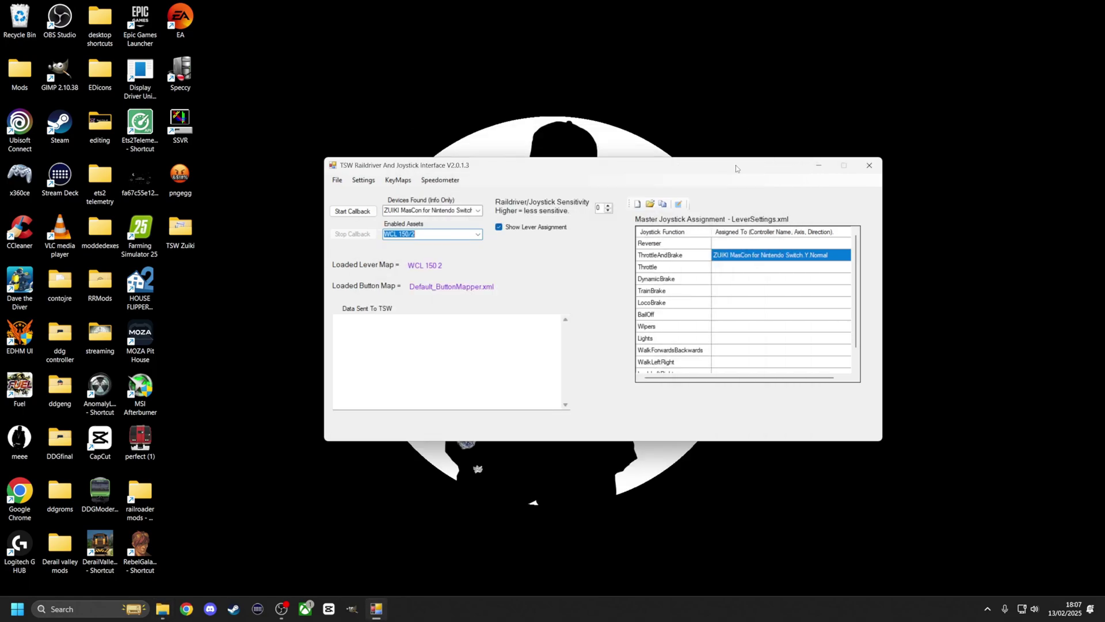
pyautogui.moveTo(602, 165); pyautogui.dragTo(720, 116)
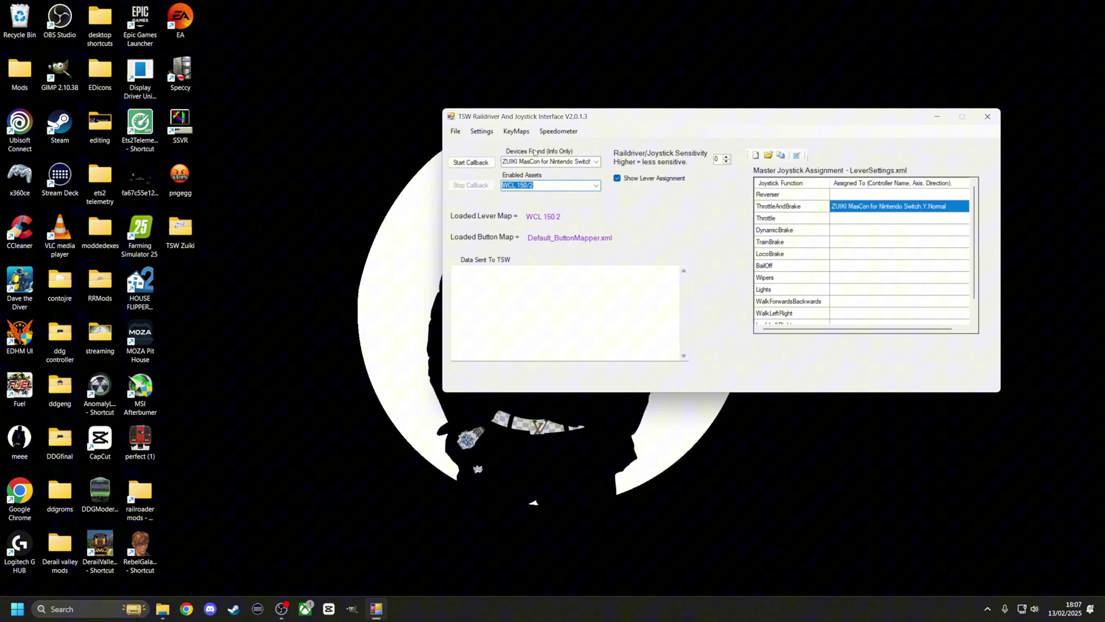
pyautogui.click(471, 163)
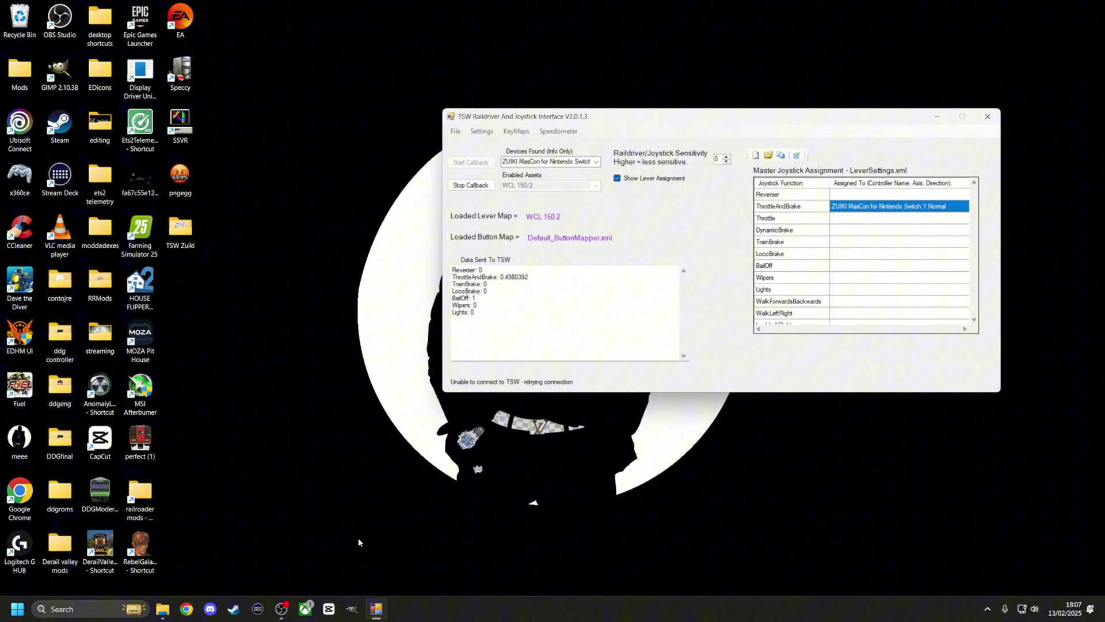
# Step: Switch to Steam, launch Train Sim World 5 from the library, and clear the Steam and joystick interface windows out of the way
pyautogui.click(235, 610)
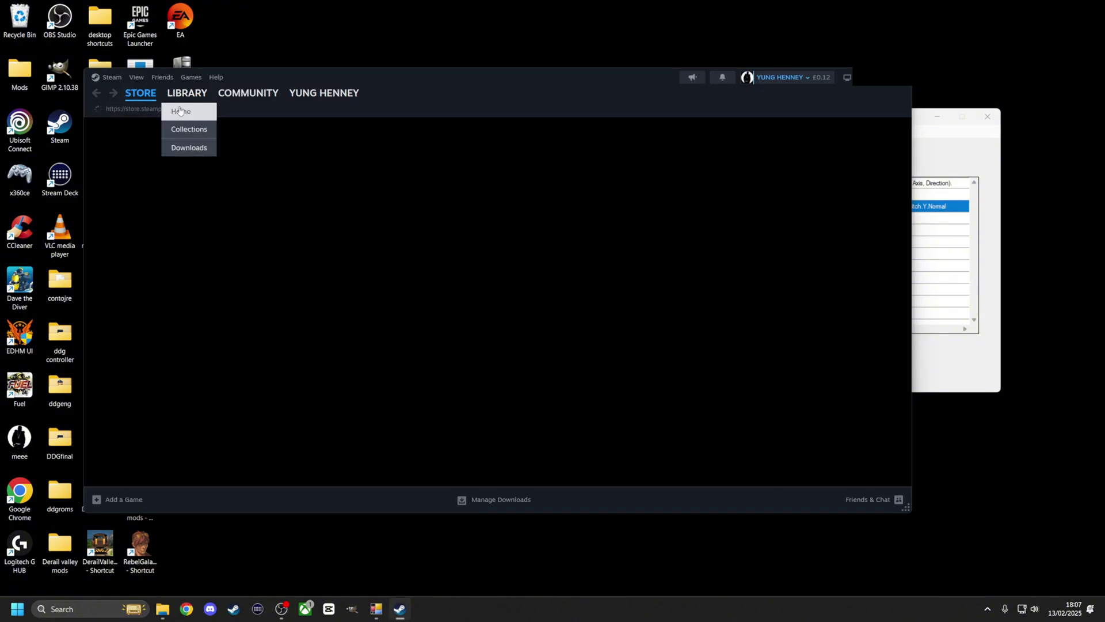
pyautogui.click(179, 110)
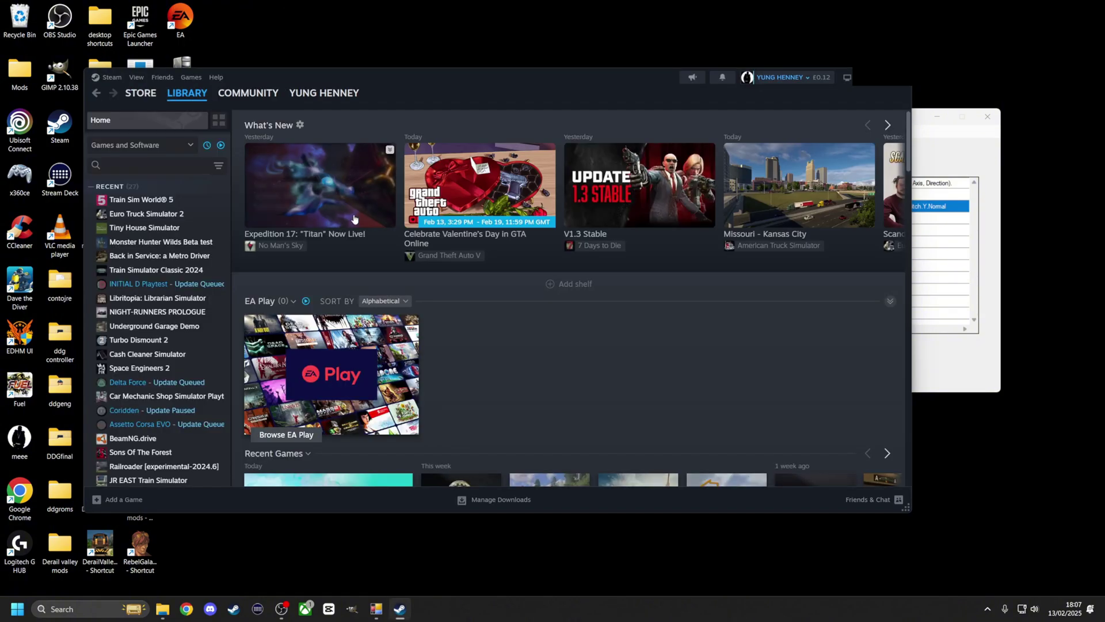
pyautogui.click(156, 200)
pyautogui.click(308, 299)
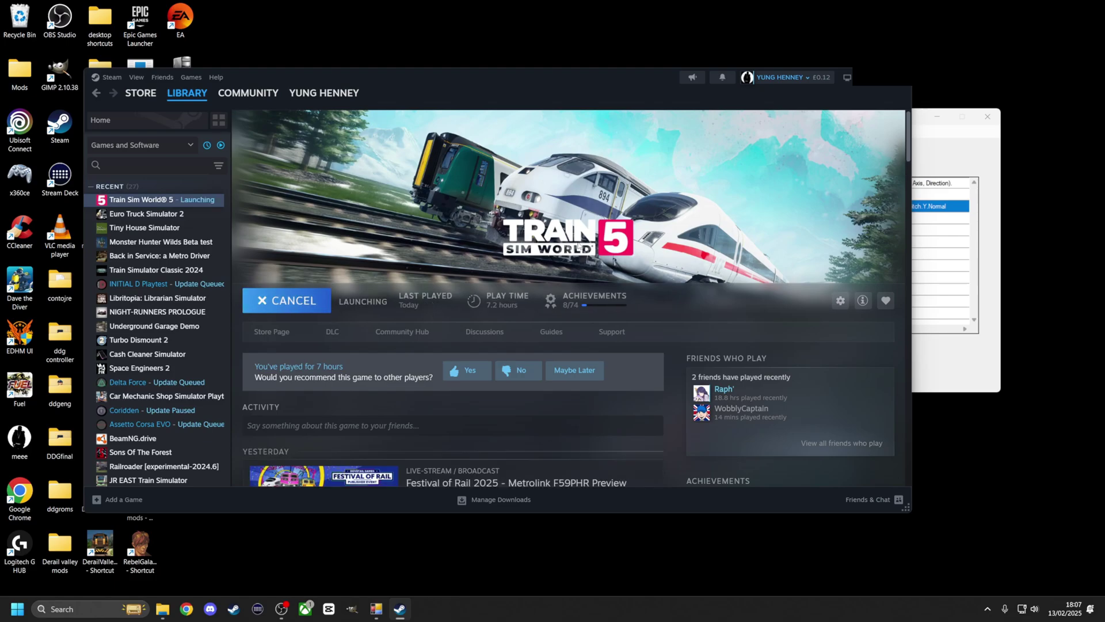
pyautogui.click(867, 81)
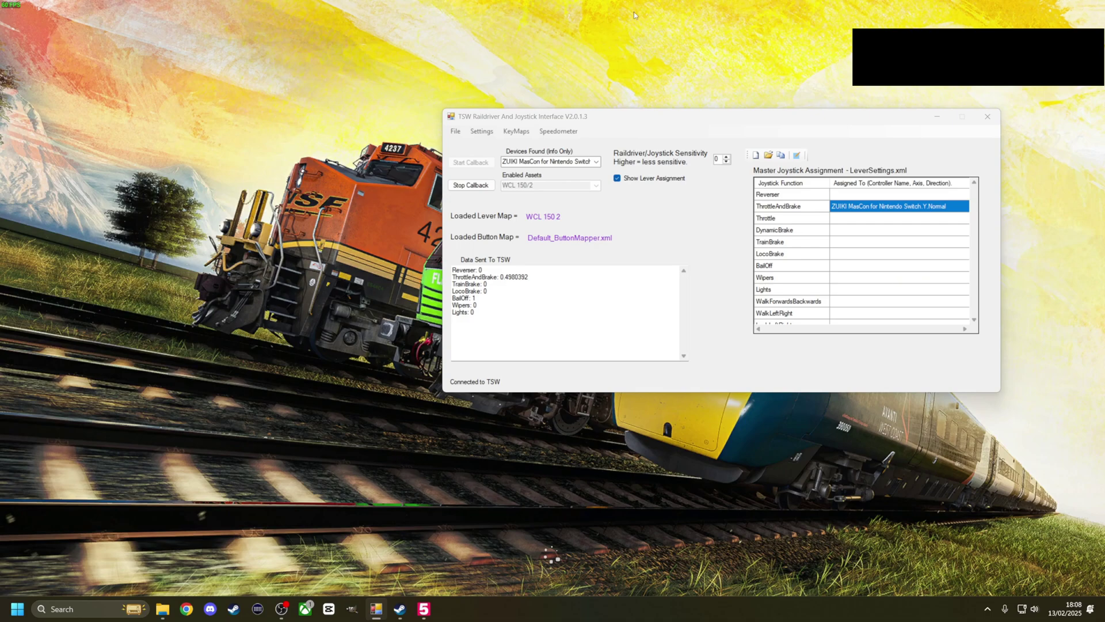
pyautogui.click(937, 117)
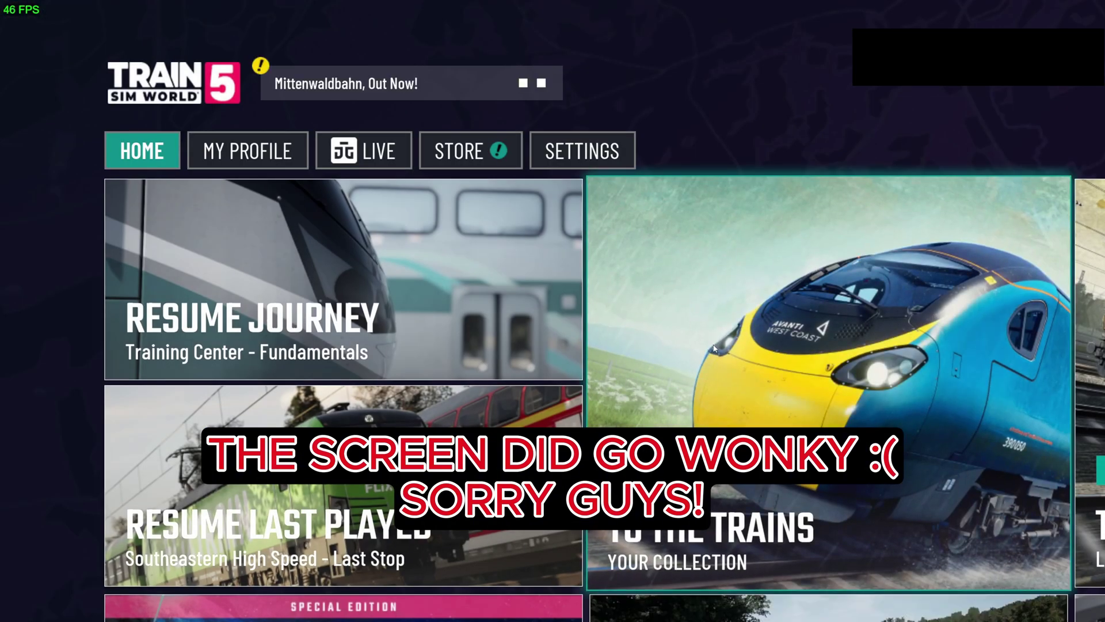
# Step: In To The Trains, choose the Class 375/9 SEB and start the Joining In scenario on Southeastern High Speed
pyautogui.click(713, 348)
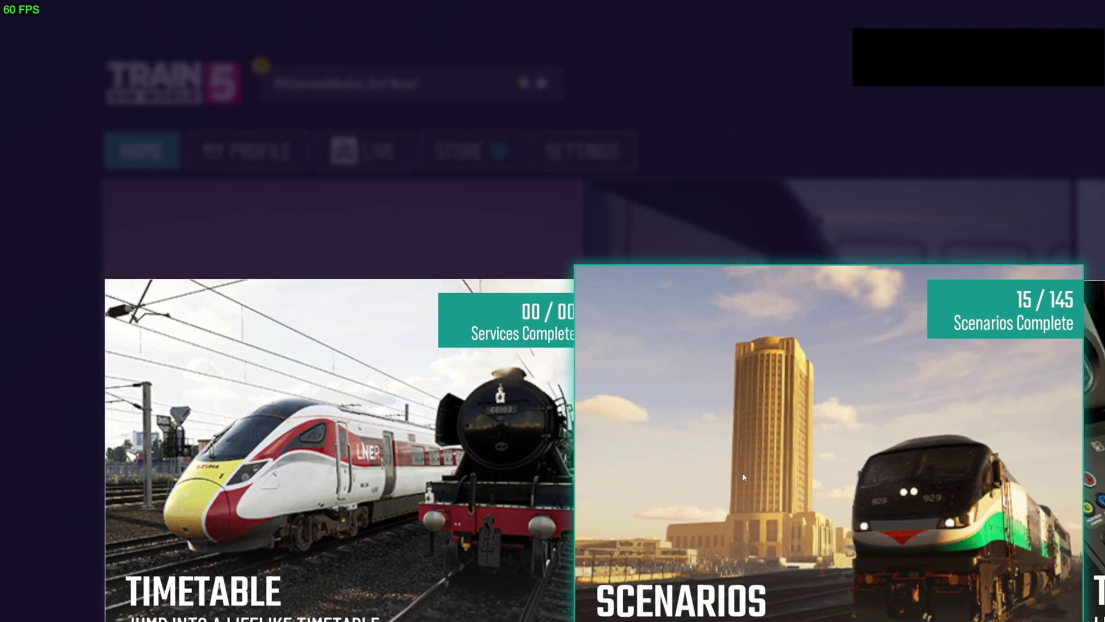
pyautogui.click(847, 436)
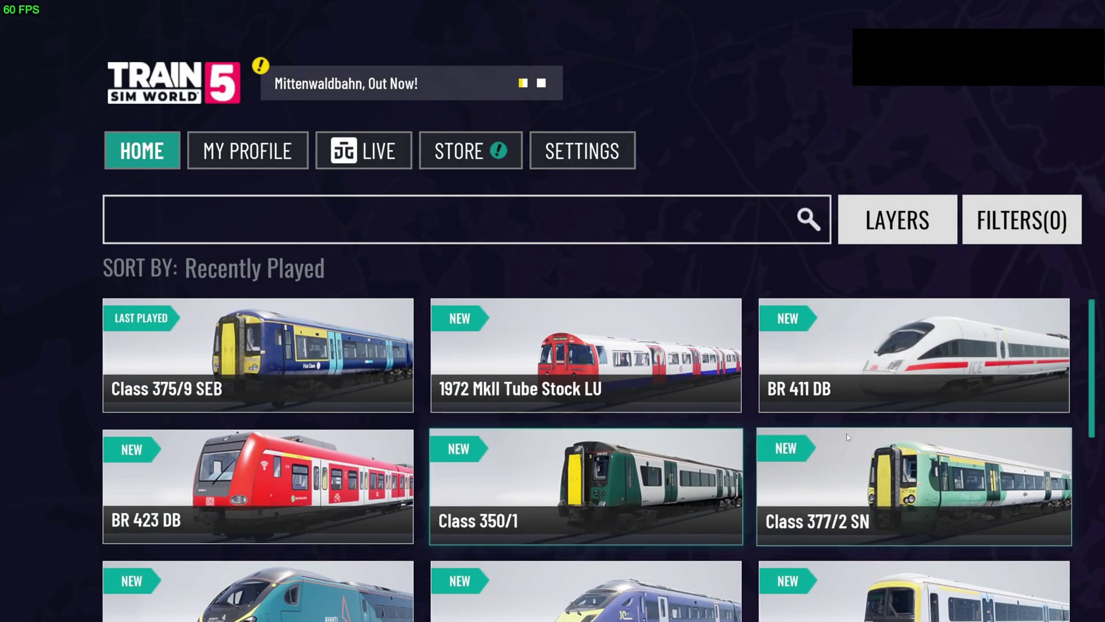
pyautogui.click(306, 355)
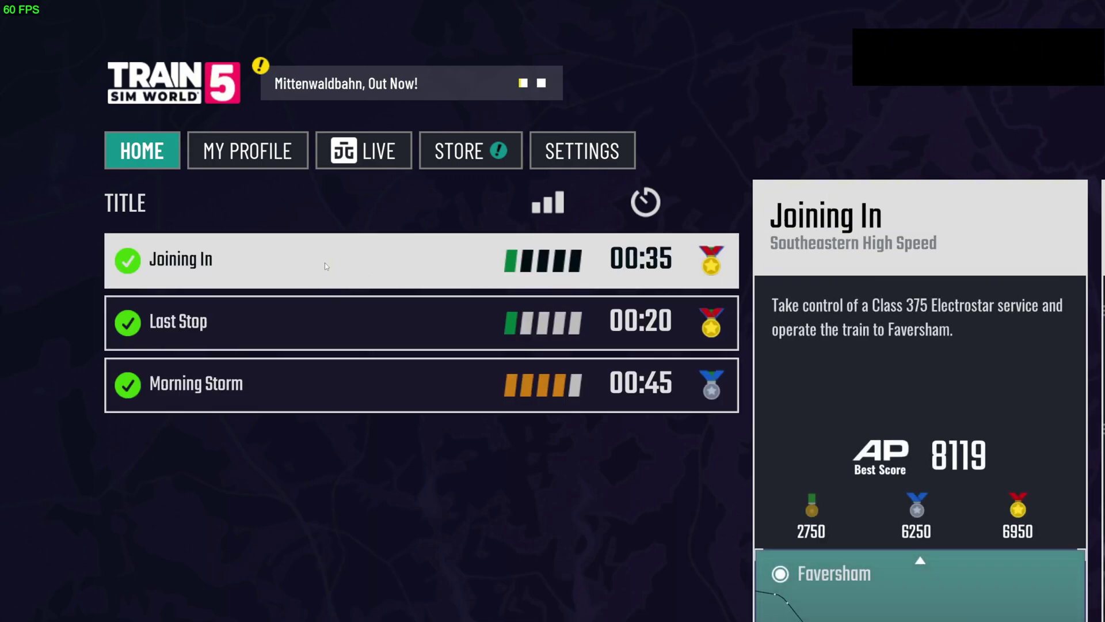
pyautogui.click(360, 261)
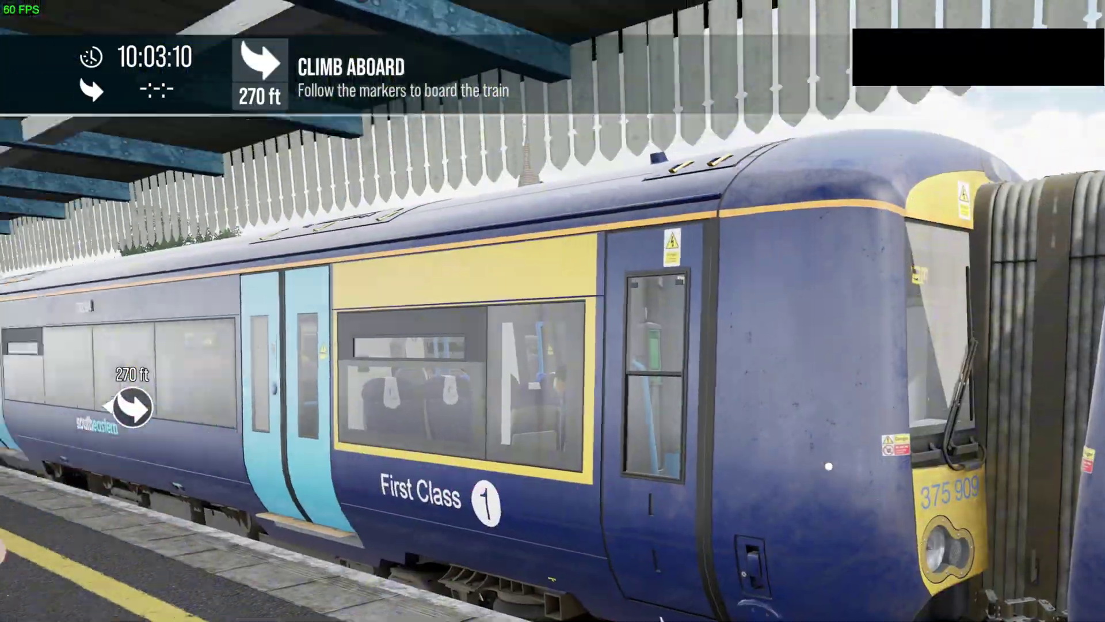
# Step: Follow the markers along the Faversham platform and board the train's cab up to the driver's seat
pyautogui.press('w')
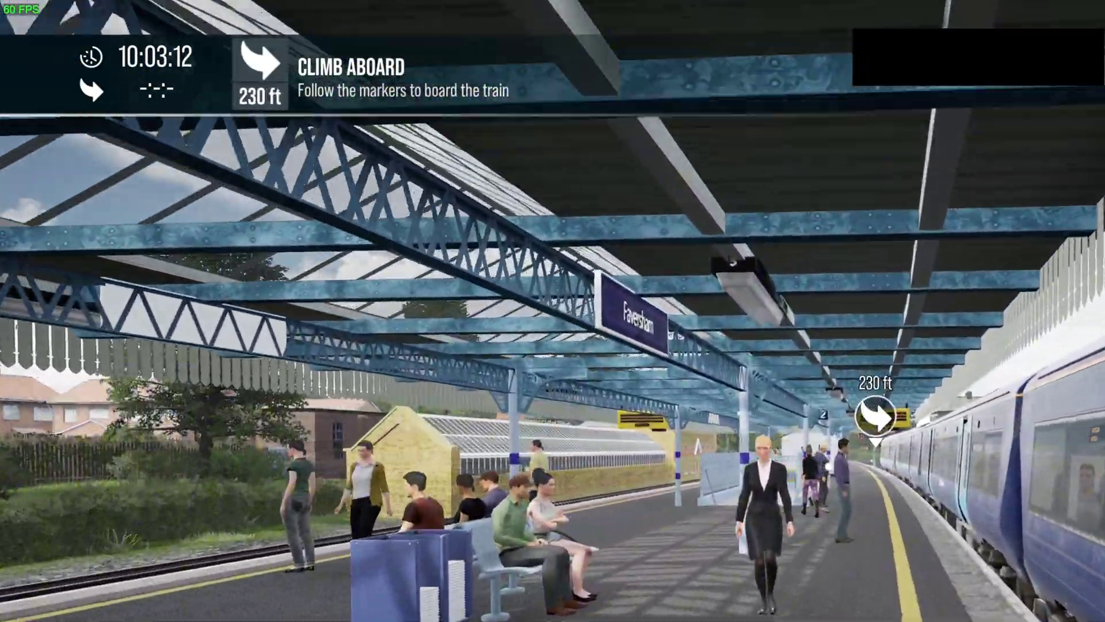
pyautogui.press('w')
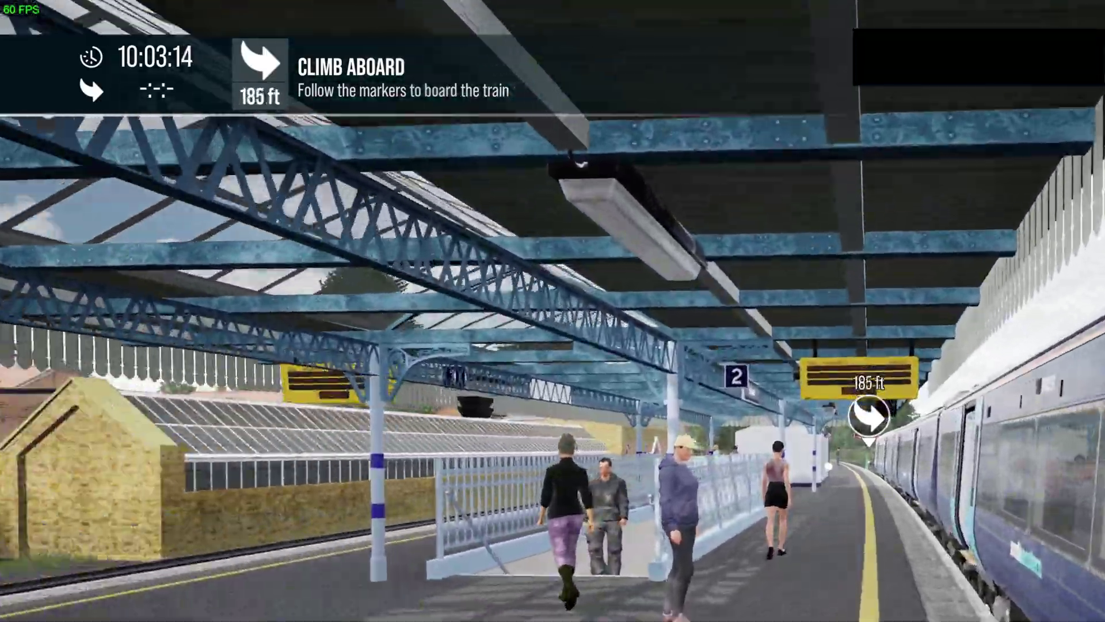
pyautogui.press('w')
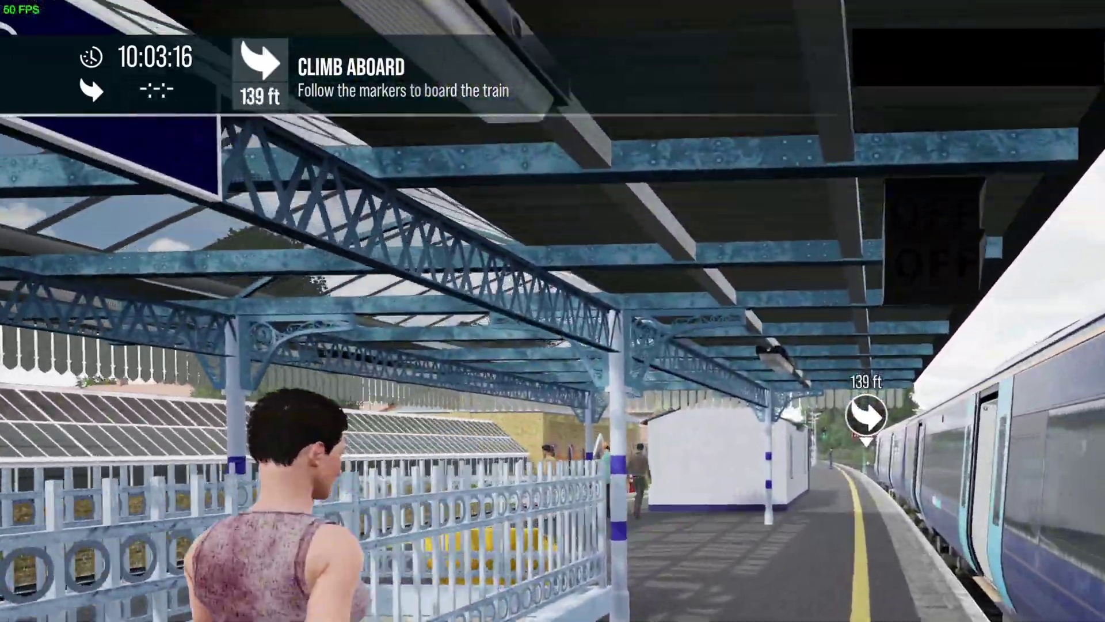
pyautogui.press('w')
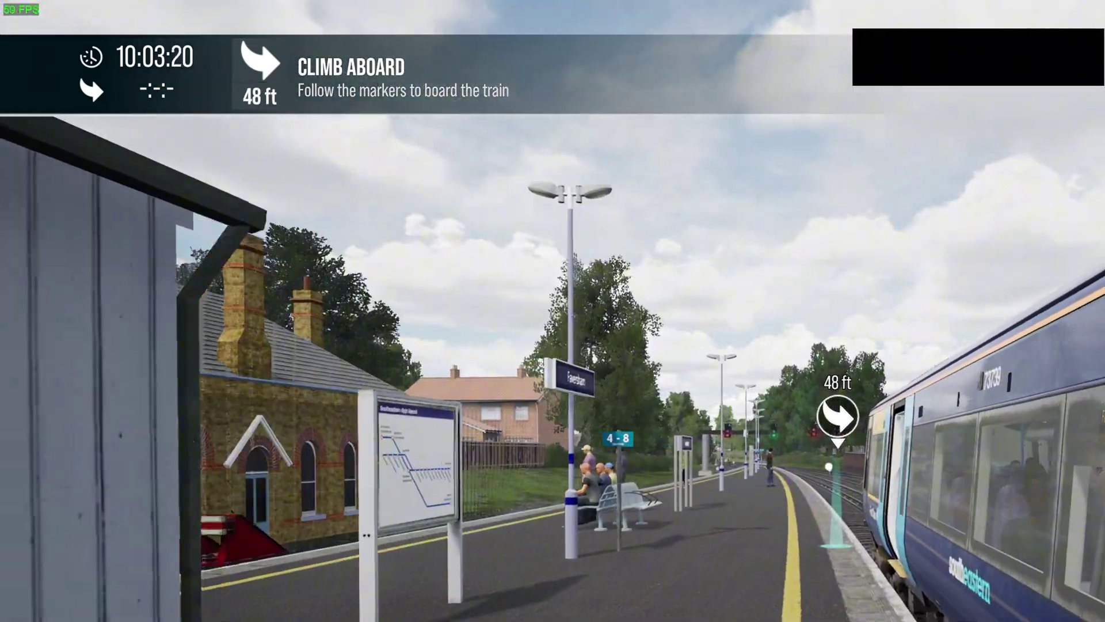
pyautogui.press('w')
pyautogui.press('w')
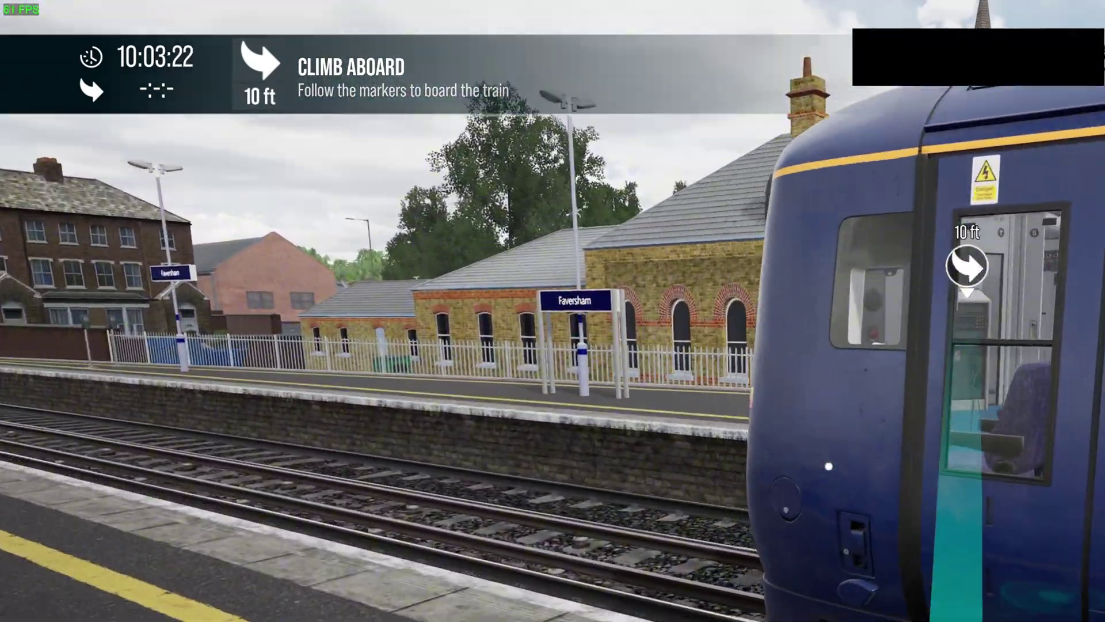
pyautogui.press('w')
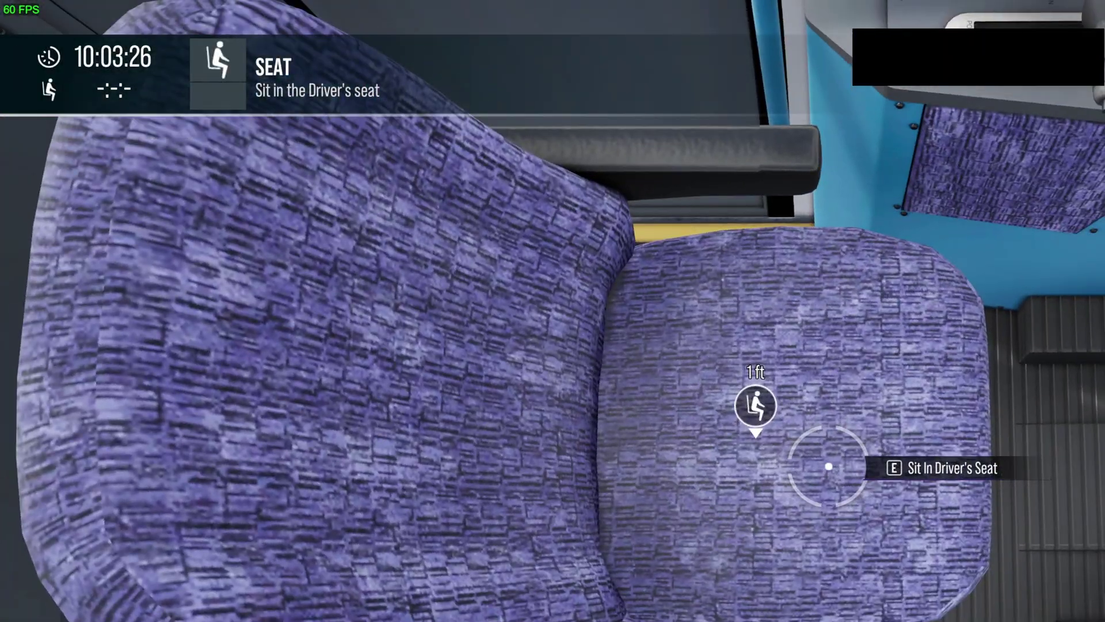
# Step: Sit in the driver's seat and set the master key to ON
pyautogui.press('e')
pyautogui.press('w')
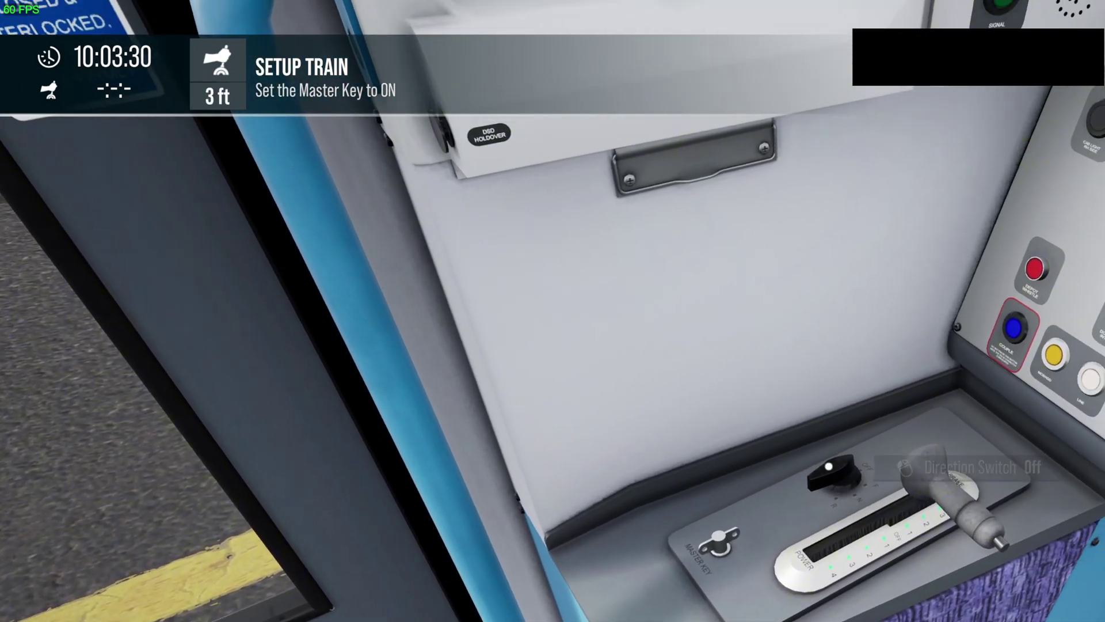
pyautogui.click(829, 467)
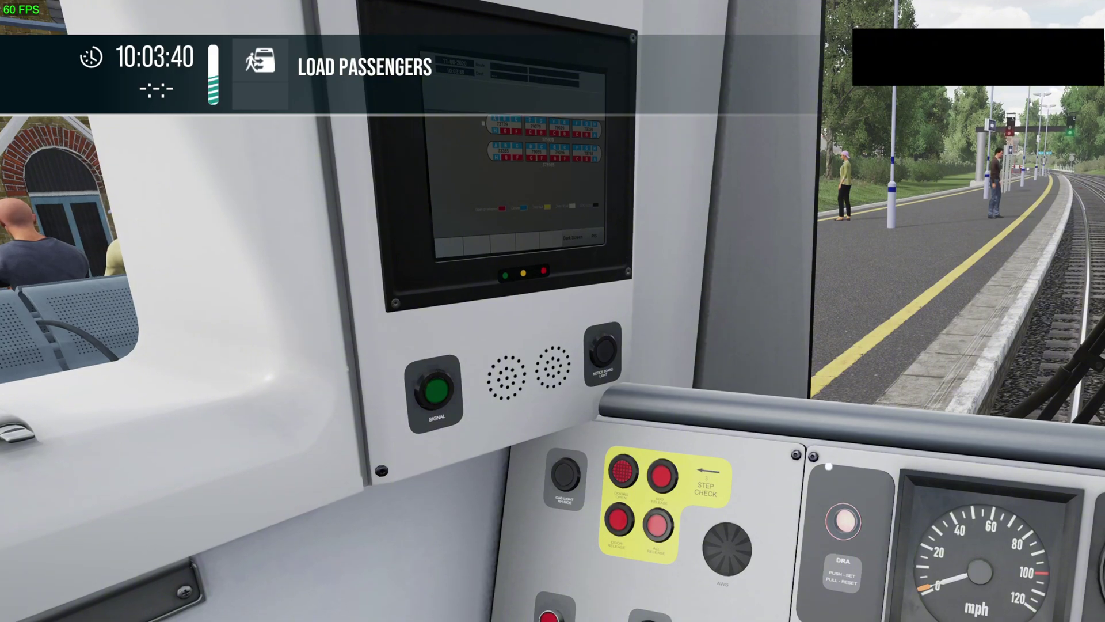
# Step: Watch the passengers board at Faversham from the external cameras and return to the cab view
pyautogui.press('2')
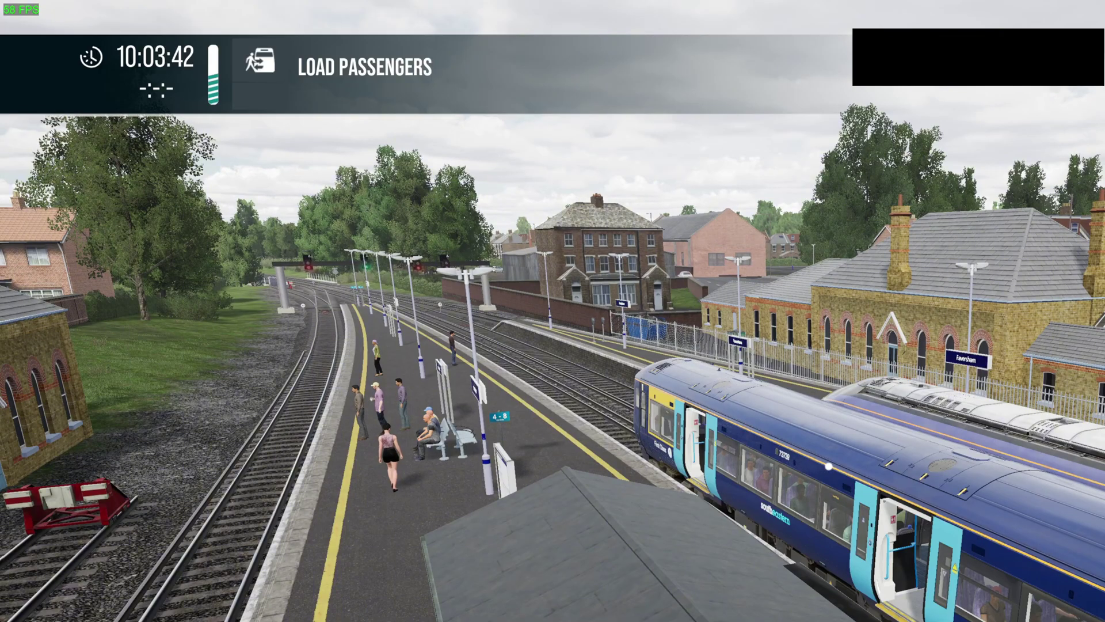
pyautogui.press('2')
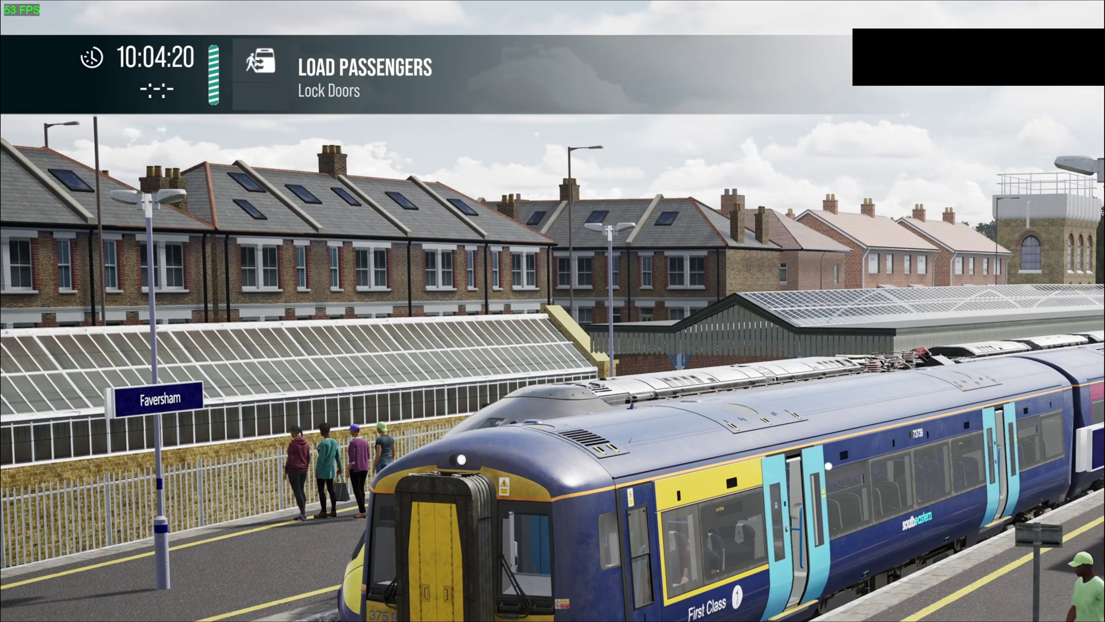
pyautogui.press('1')
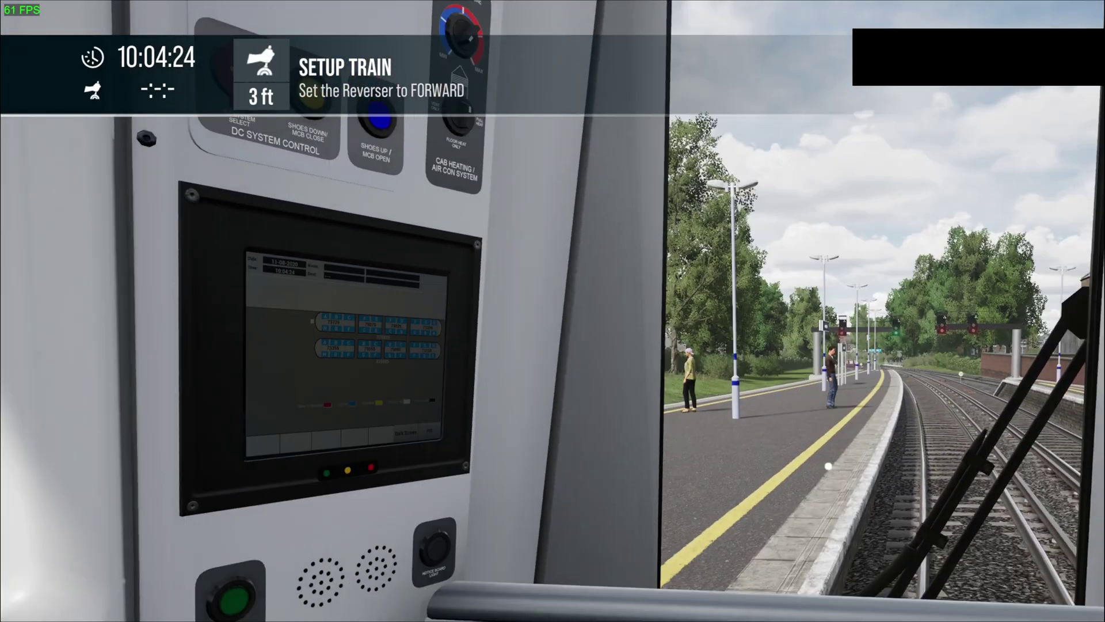
# Step: Set the direction switch to Forward and reset the DRA
pyautogui.click(828, 466)
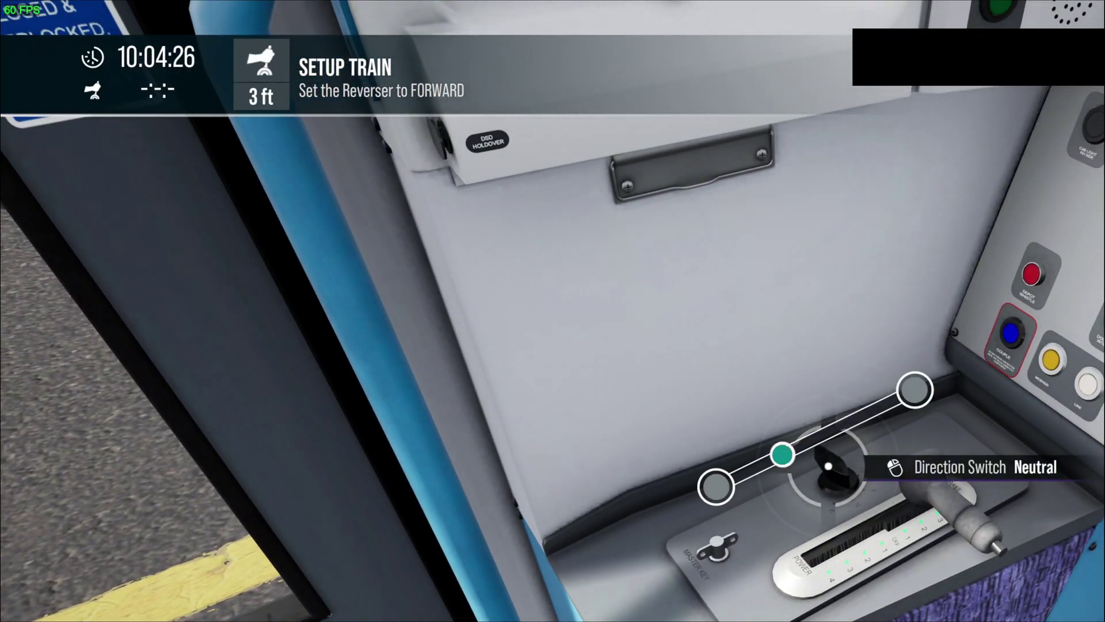
pyautogui.moveTo(829, 465); pyautogui.dragTo(907, 428)
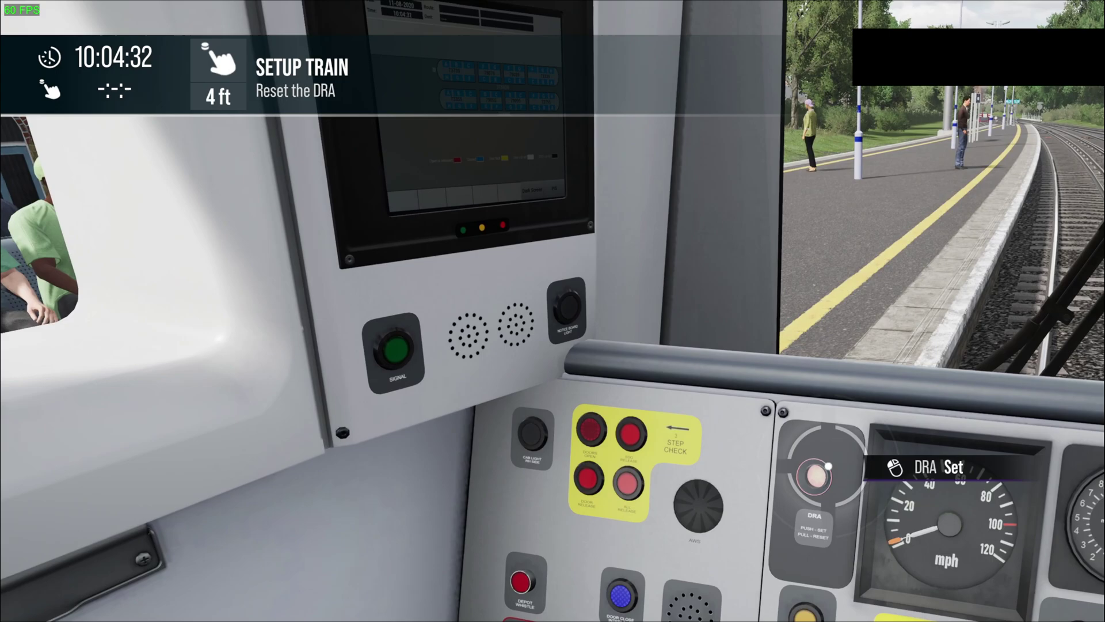
pyautogui.click(828, 466)
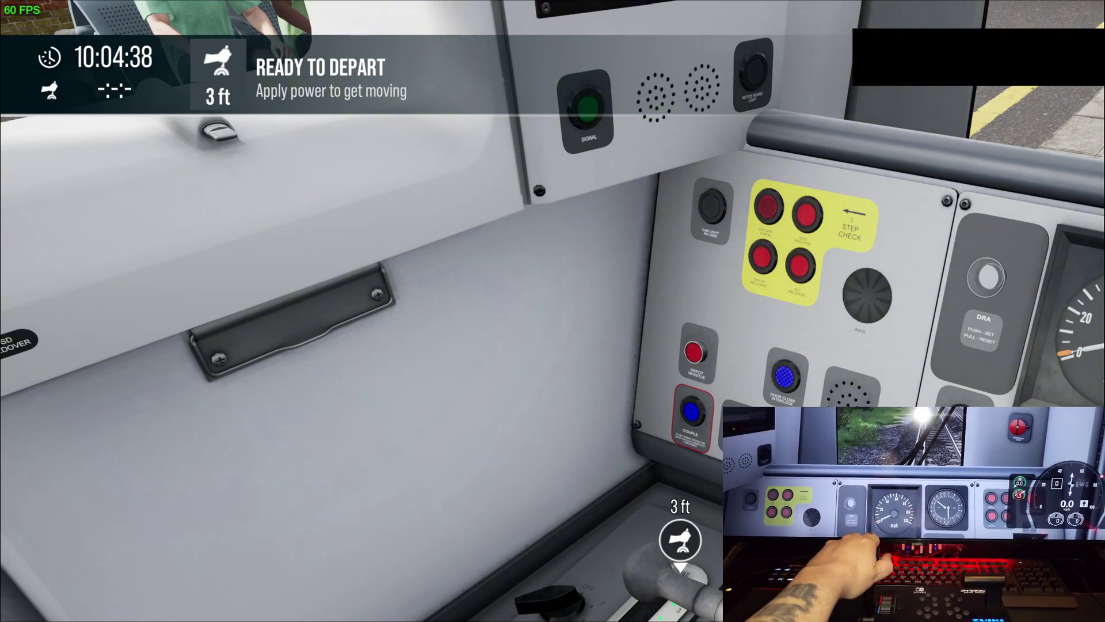
# Step: Apply power to drive the train out of Faversham towards Sittingbourne, and operate the DRA on the cab desk
pyautogui.press('a')
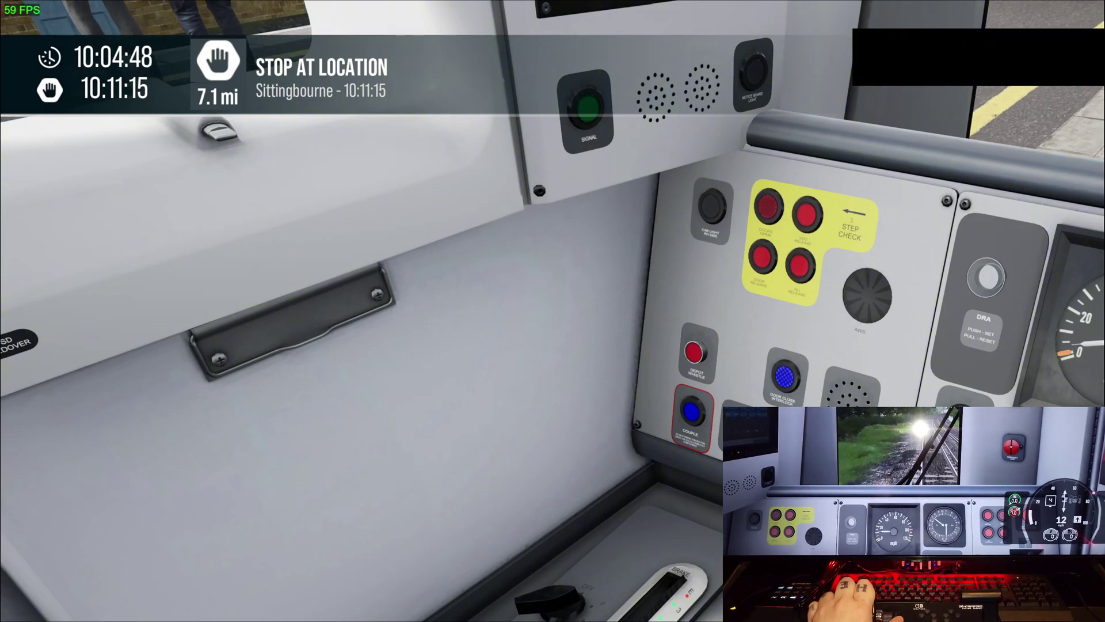
pyautogui.press('1')
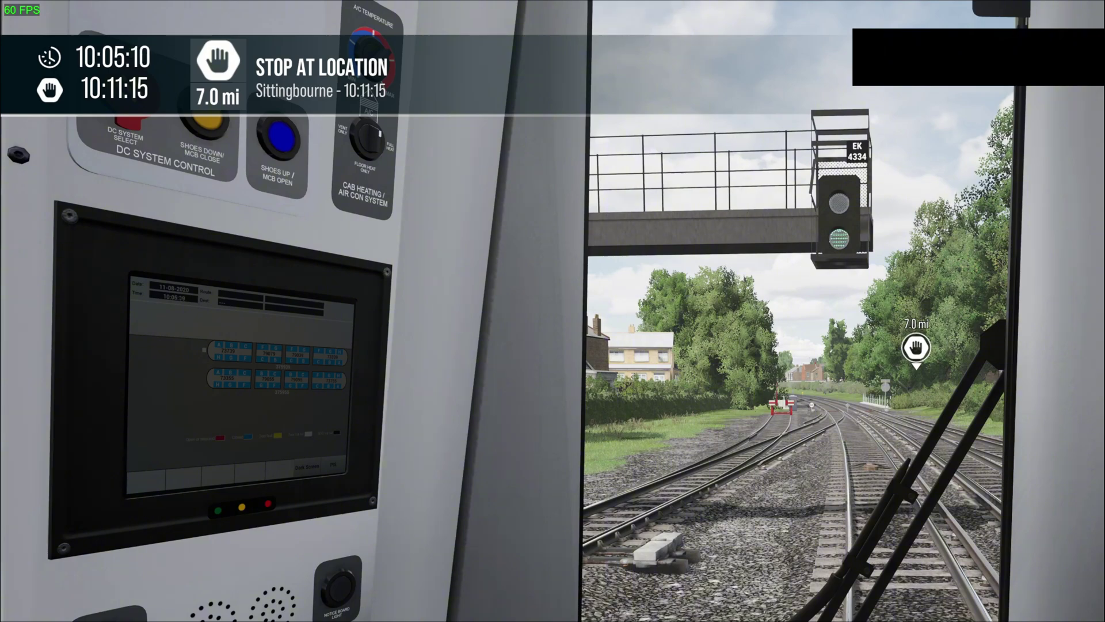
pyautogui.moveTo(829, 466); pyautogui.dragTo(828, 466)
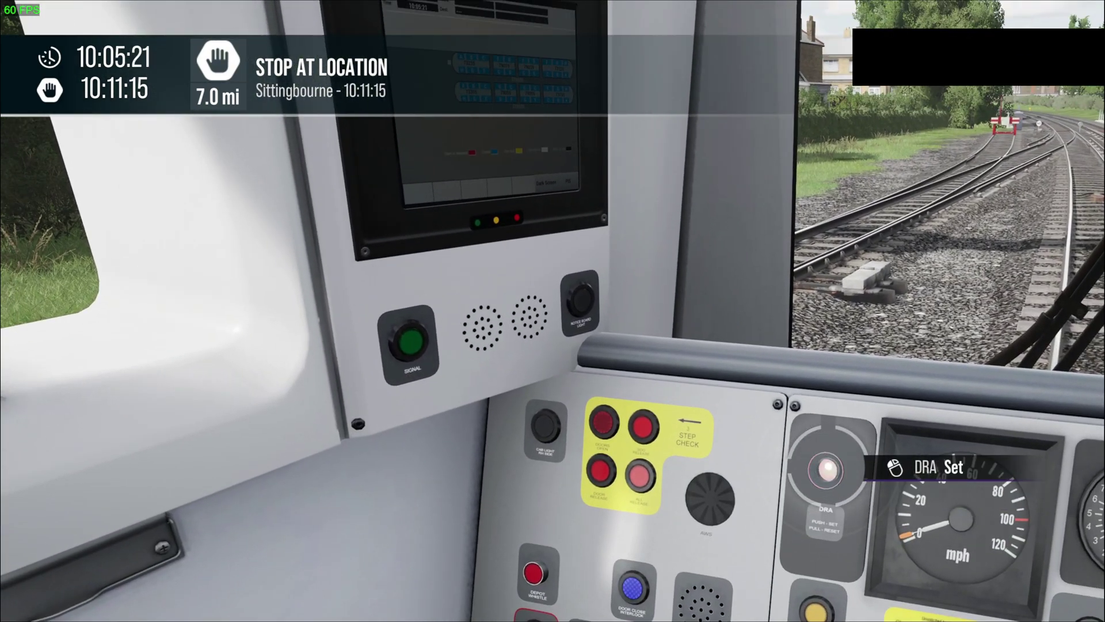
pyautogui.click(828, 466)
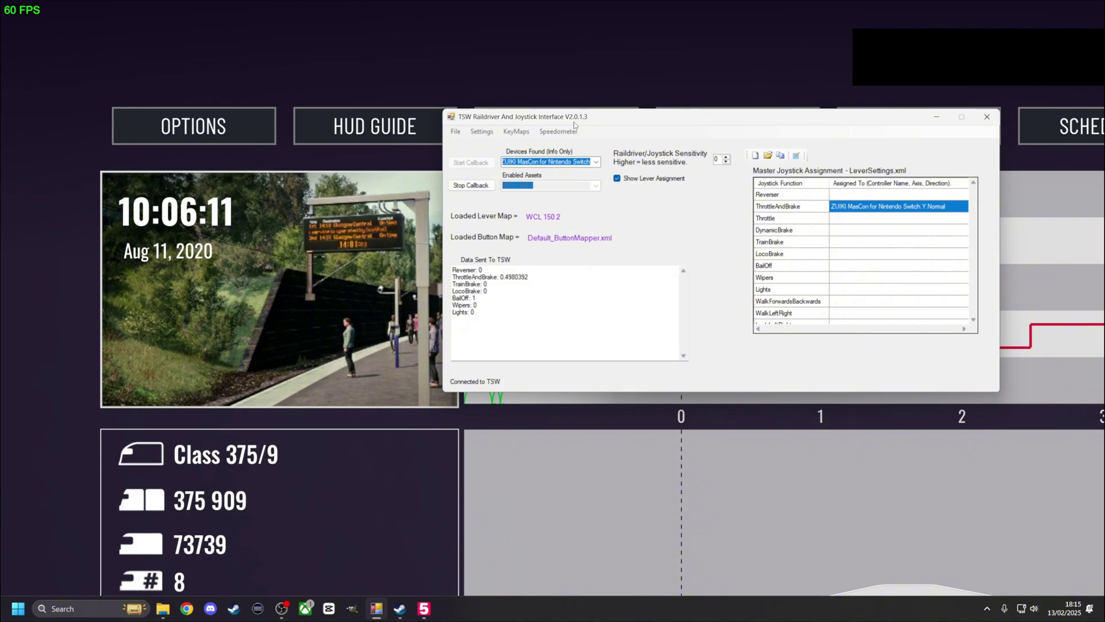
# Step: Reposition the joystick interface window over the paused game, and look through the TSW Zuiki folder before minimising it
pyautogui.moveTo(661, 114); pyautogui.dragTo(544, 121)
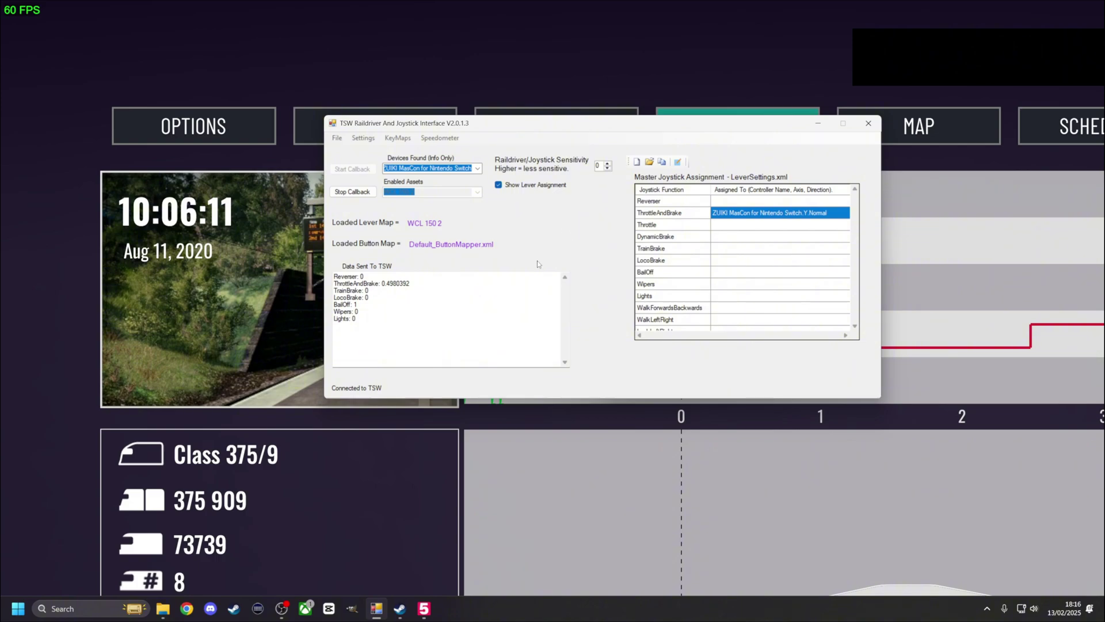
pyautogui.click(164, 608)
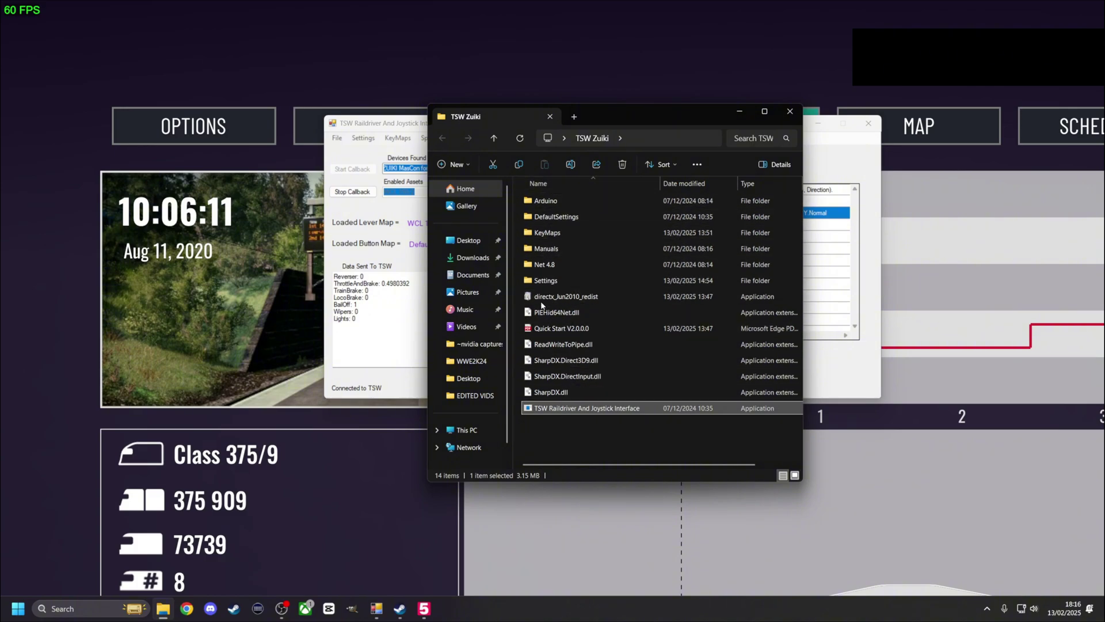
pyautogui.moveTo(587, 297)
pyautogui.moveTo(620, 116); pyautogui.dragTo(642, 115)
pyautogui.click(760, 111)
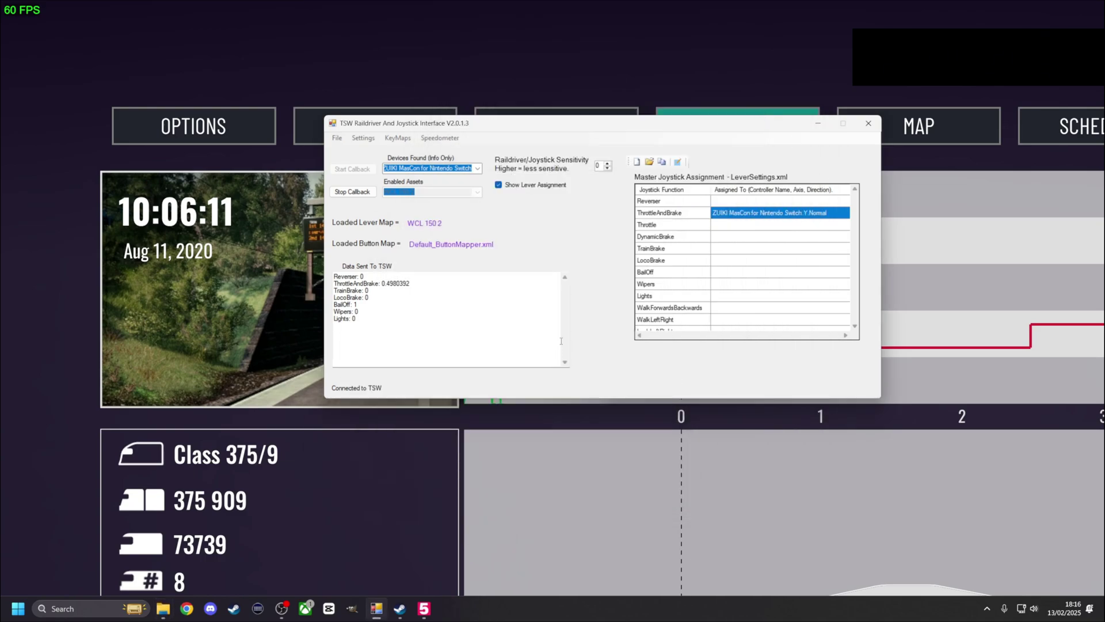